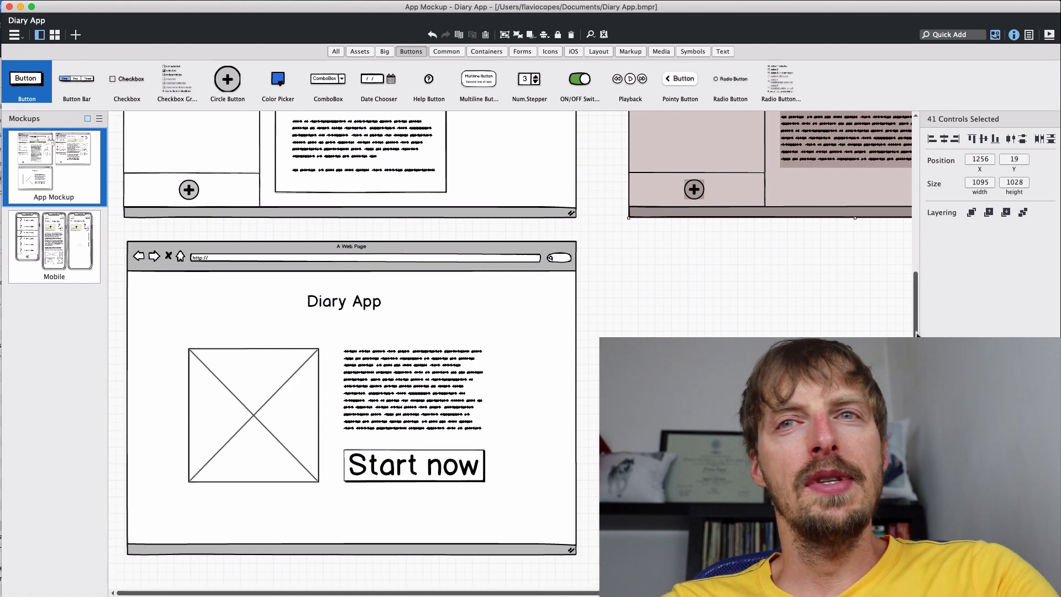
{"action": "scroll", "coordinate": [906, 238], "scroll_direction": "up", "scroll_amount": 10}
{"action": "scroll", "coordinate": [891, 183], "scroll_direction": "up", "scroll_amount": 3}
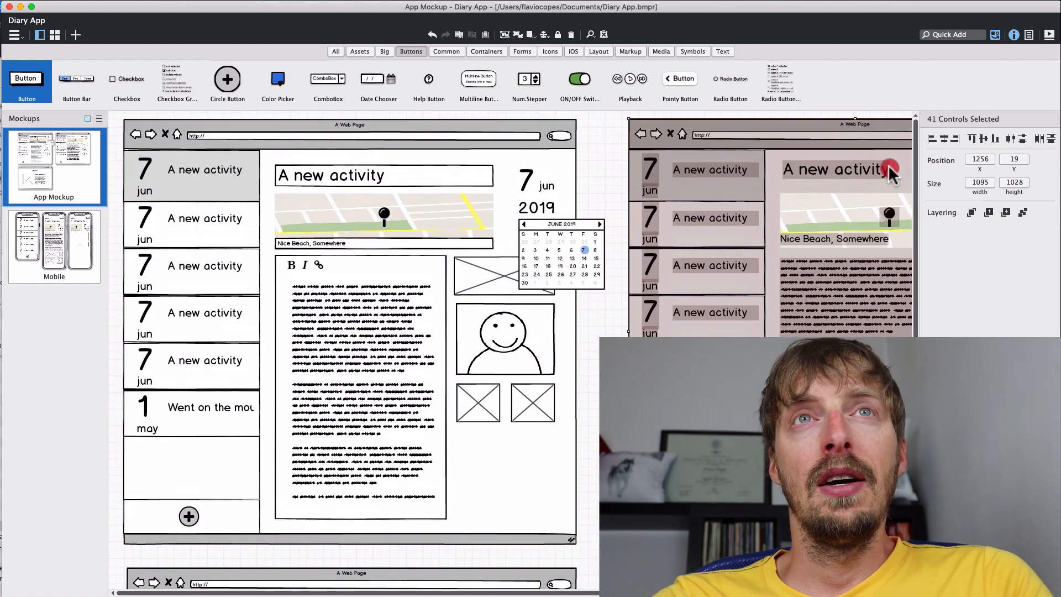
{"action": "scroll", "coordinate": [890, 191], "scroll_direction": "down", "scroll_amount": 20}
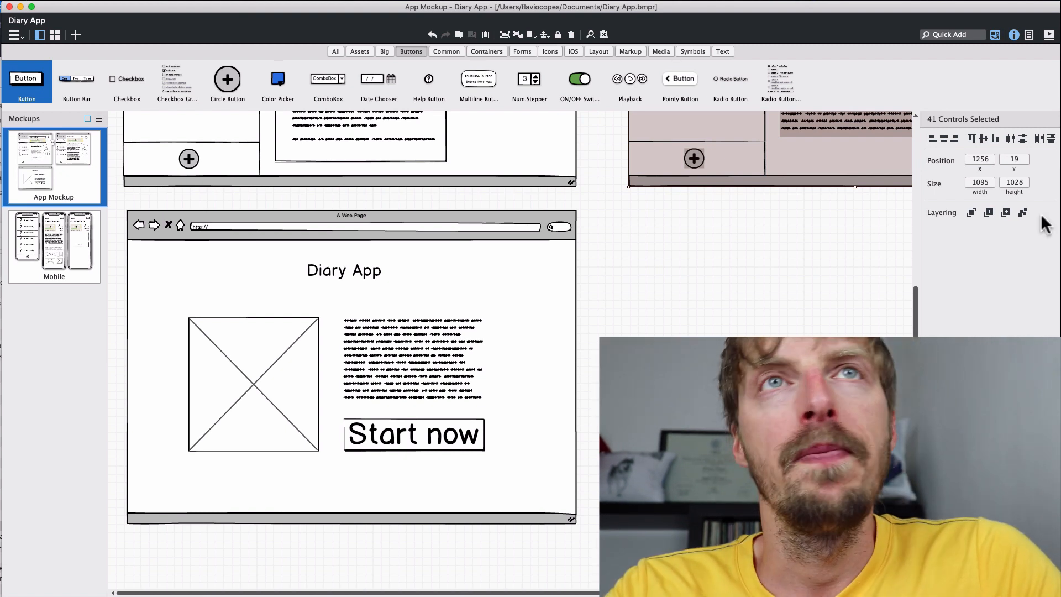
{"action": "left_click_drag", "start_coordinate": [916, 318], "coordinate": [918, 131]}
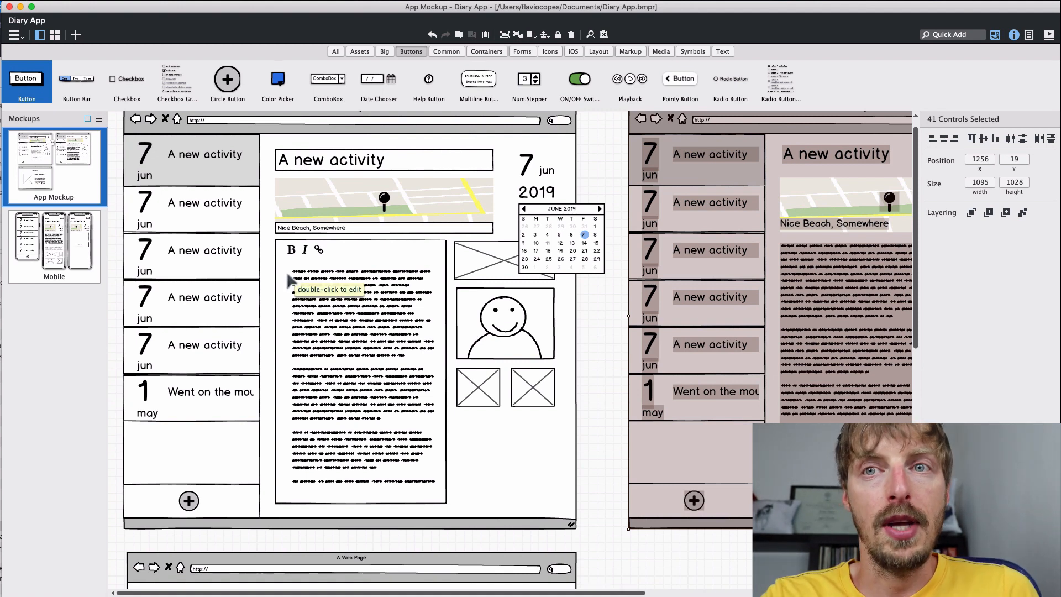
Copy the whole activity editor page with its date picker and place the copy beside the Diary App start page, at X 1272, Y 1102.
{"action": "scroll", "coordinate": [235, 243], "scroll_direction": "up", "scroll_amount": 1}
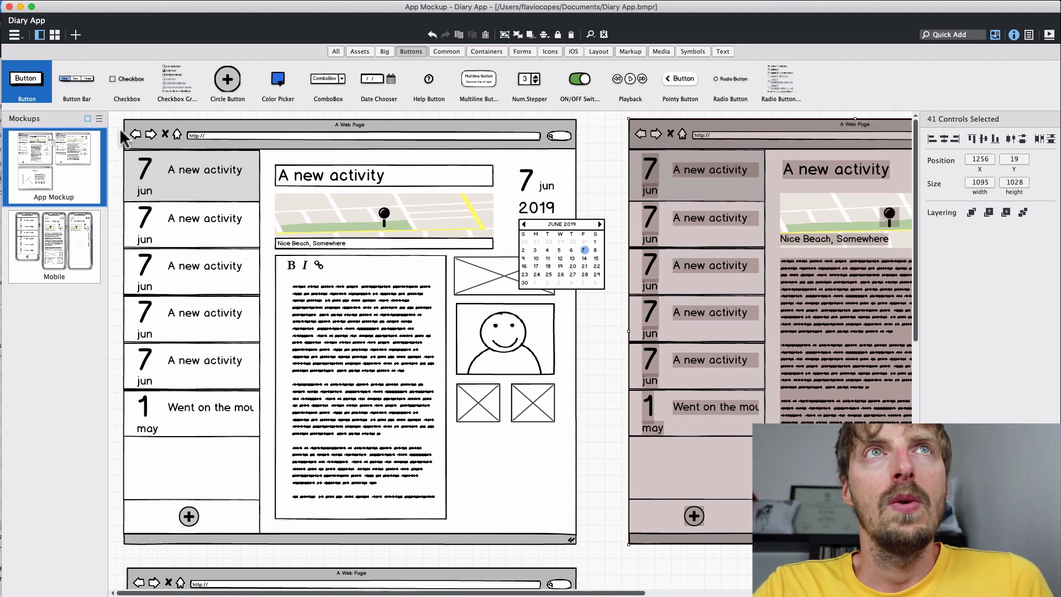
{"action": "left_click_drag", "start_coordinate": [118, 123], "coordinate": [608, 561]}
{"action": "key", "text": "cmd+c"}
{"action": "scroll", "coordinate": [608, 553], "scroll_direction": "down", "scroll_amount": 5}
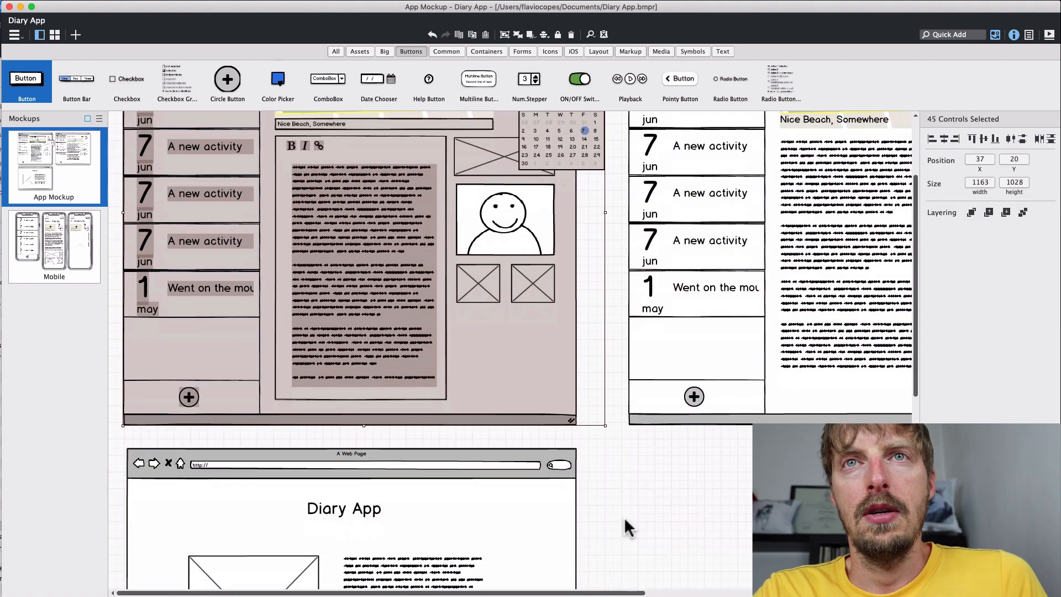
{"action": "scroll", "coordinate": [619, 555], "scroll_direction": "down", "scroll_amount": 5}
{"action": "key", "text": "super+v"}
{"action": "left_click_drag", "start_coordinate": [400, 204], "coordinate": [894, 313]}
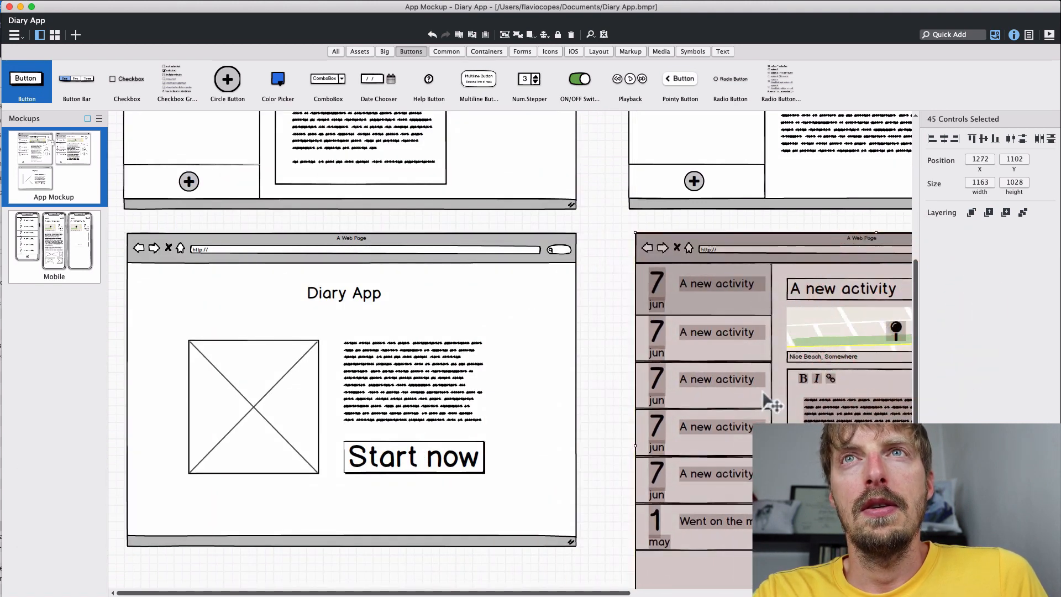
Delete the activity list entries, the round plus button and the empty sidebar panel from the copied editor page.
{"action": "left_click", "coordinate": [702, 588]}
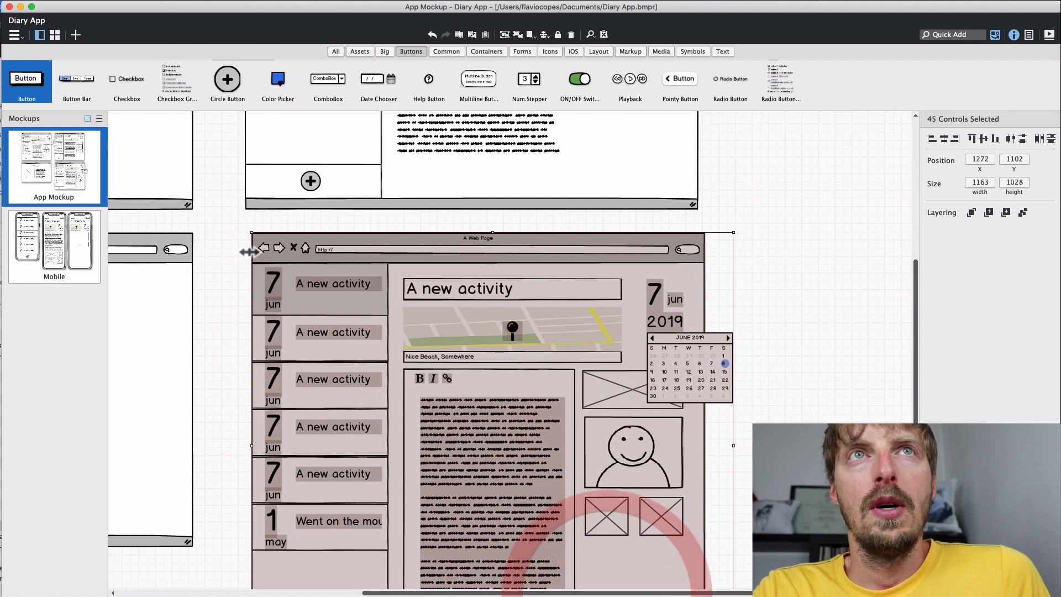
{"action": "left_click_drag", "start_coordinate": [233, 253], "coordinate": [392, 563]}
{"action": "key", "text": "BackSpace"}
{"action": "scroll", "coordinate": [280, 526], "scroll_direction": "down", "scroll_amount": 4}
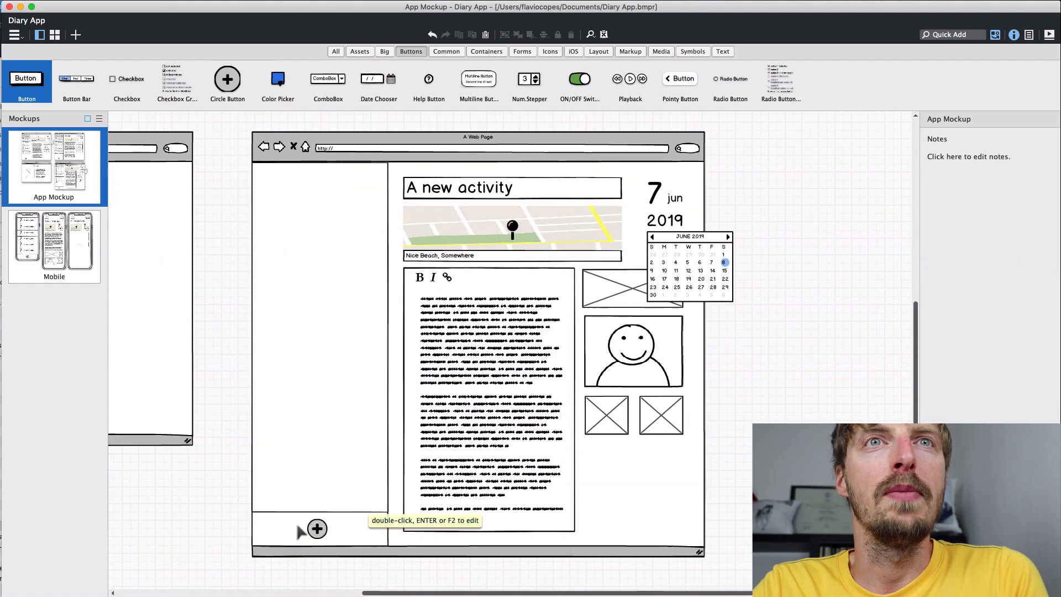
{"action": "left_click", "coordinate": [300, 529]}
{"action": "key", "text": "BackSpace"}
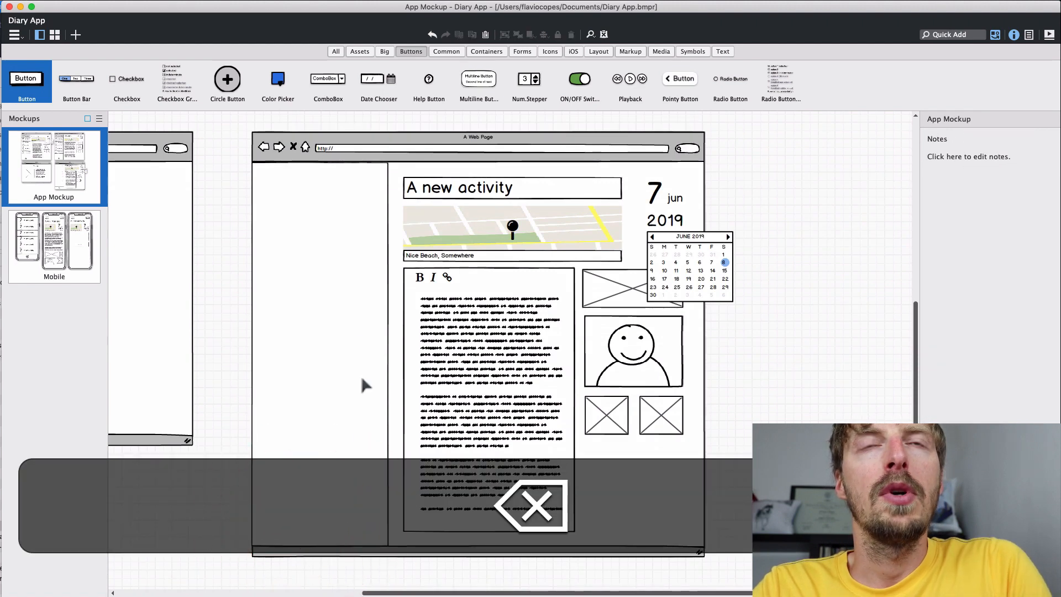
{"action": "left_click", "coordinate": [389, 327]}
{"action": "left_click", "coordinate": [388, 330]}
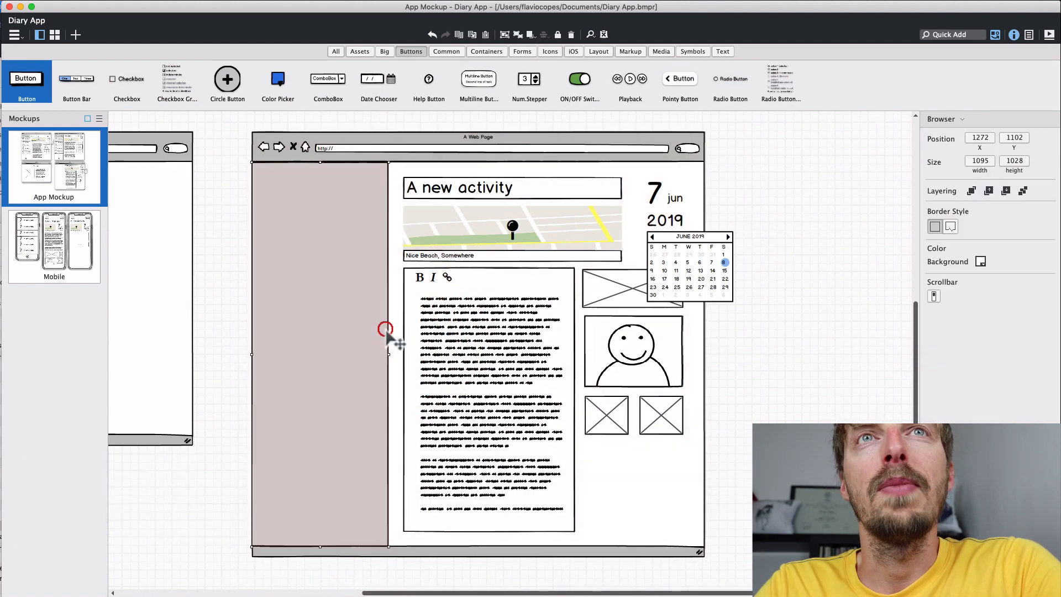
{"action": "key", "text": "BackSpace"}
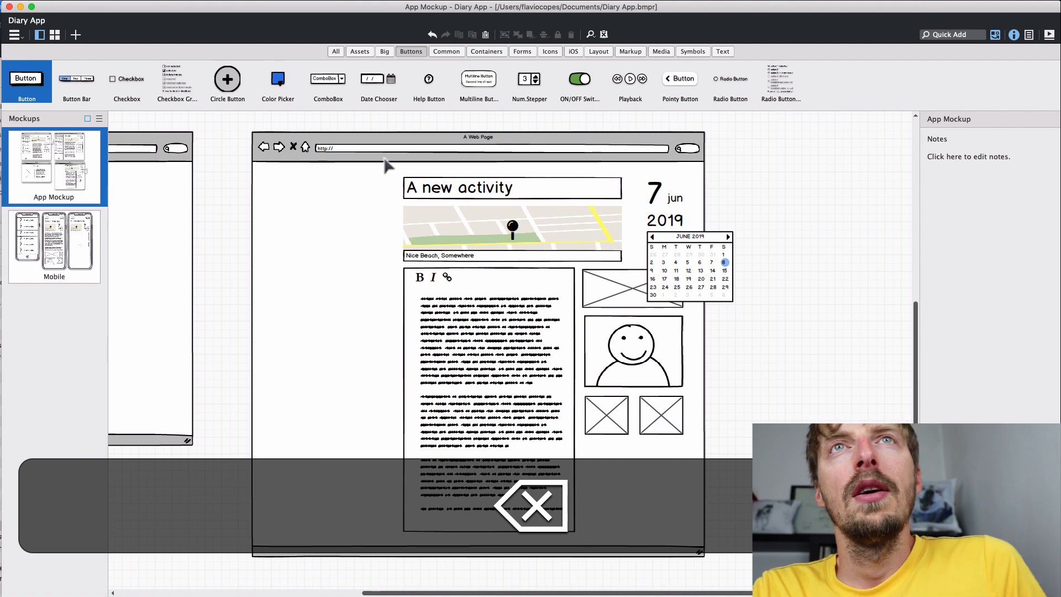
Move all the content controls inside the copied page together to X 1482, Y 1217, leaving the browser frame in place.
{"action": "left_click_drag", "start_coordinate": [552, 259], "coordinate": [763, 389]}
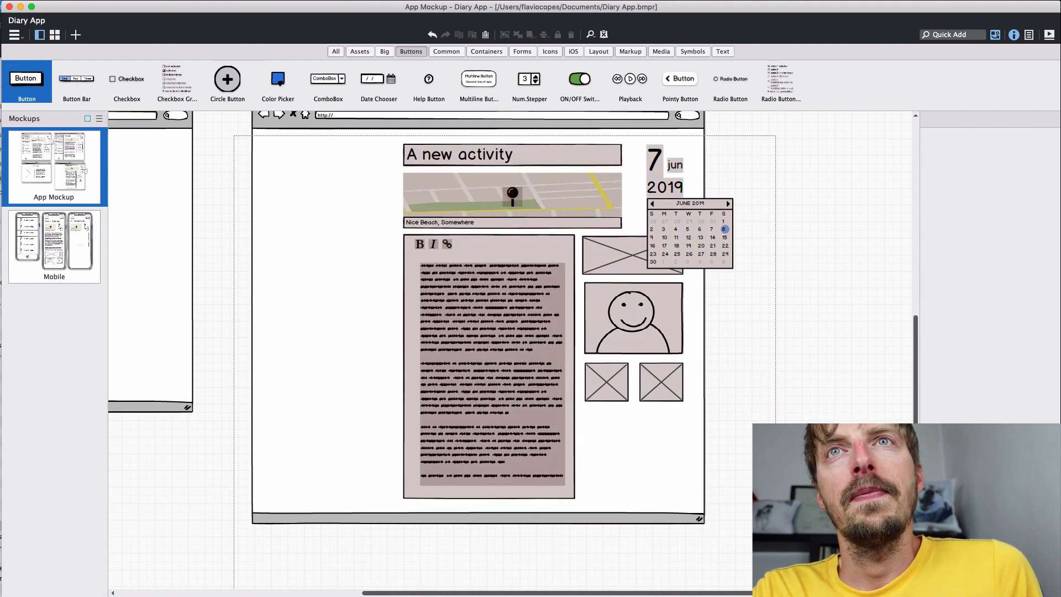
{"action": "scroll", "coordinate": [689, 257], "scroll_direction": "down", "scroll_amount": 2}
{"action": "left_click_drag", "start_coordinate": [690, 252], "coordinate": [629, 250]}
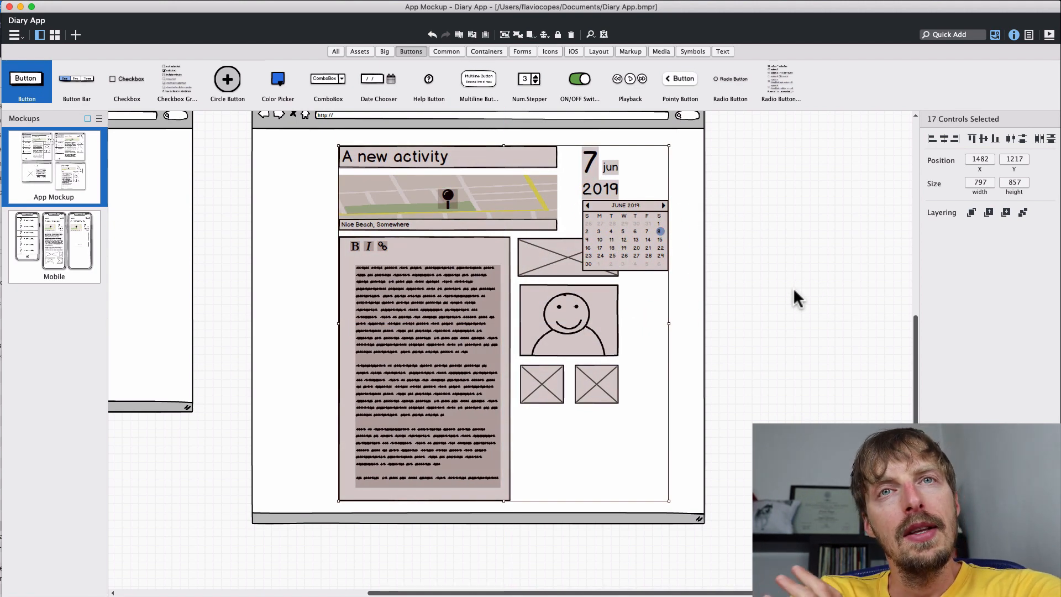
{"action": "left_click", "coordinate": [795, 298]}
{"action": "scroll", "coordinate": [785, 303], "scroll_direction": "up", "scroll_amount": 2}
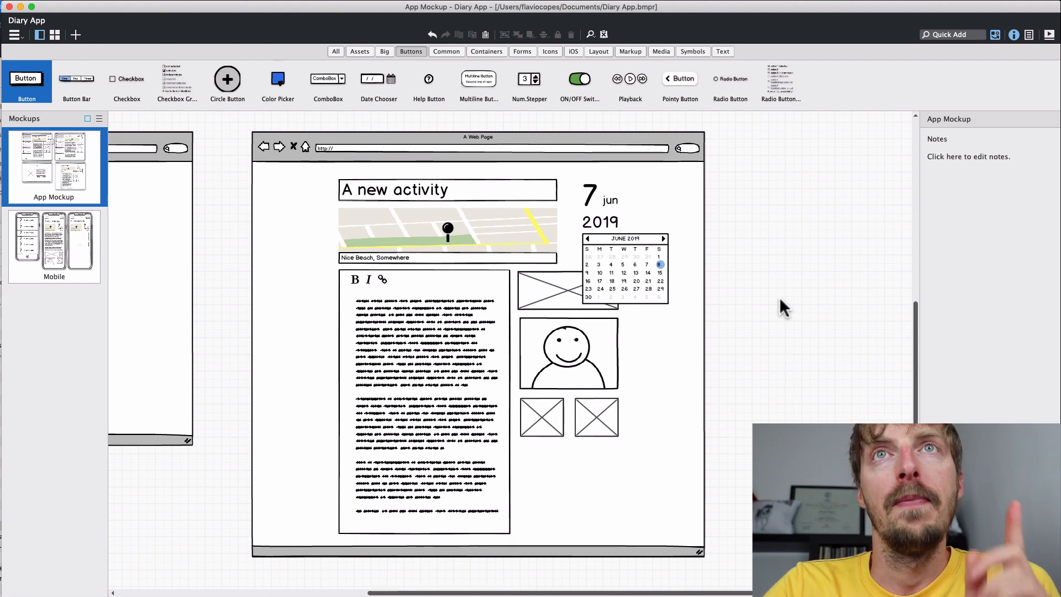
Duplicate the complete page without the sidebar and place the duplicate beside it at X 2415, Y 1102.
{"action": "scroll", "coordinate": [604, 400], "scroll_direction": "down", "scroll_amount": 3}
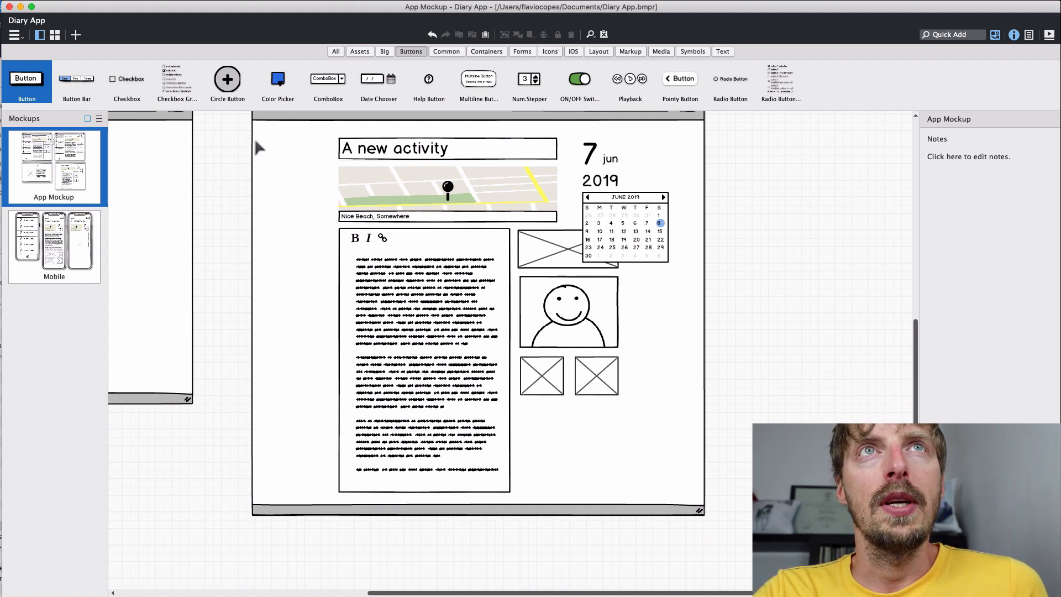
{"action": "scroll", "coordinate": [257, 147], "scroll_direction": "up", "scroll_amount": 2}
{"action": "left_click_drag", "start_coordinate": [245, 113], "coordinate": [719, 558]}
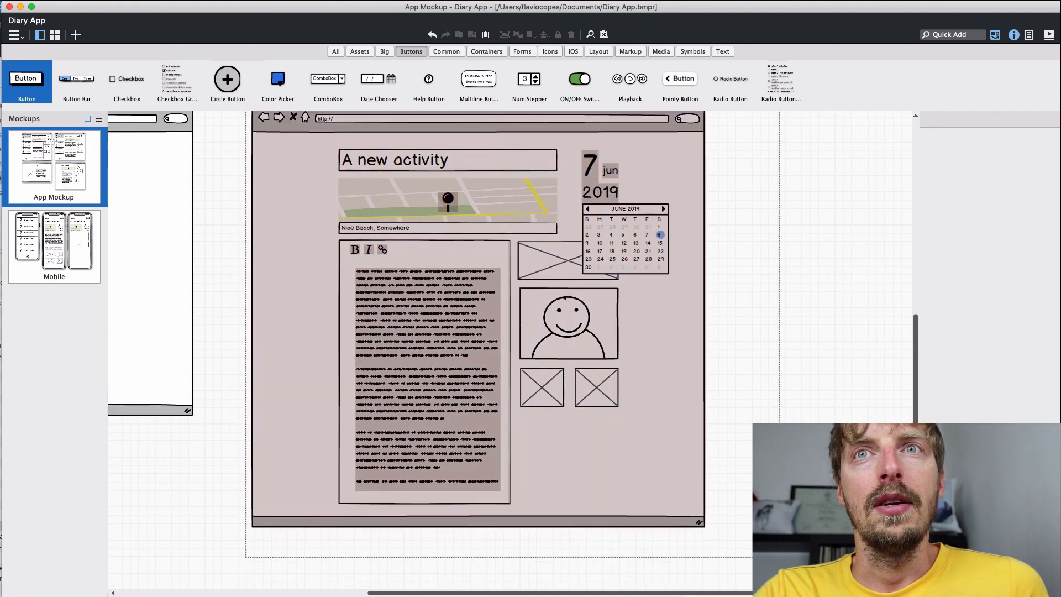
{"action": "key", "text": "super+c"}
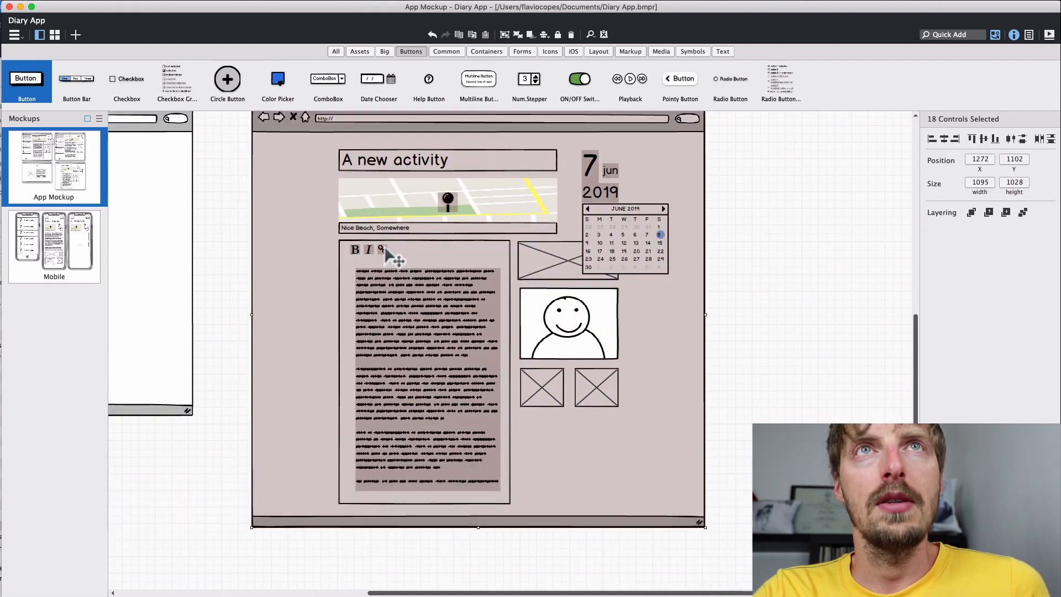
{"action": "scroll", "coordinate": [246, 232], "scroll_direction": "up", "scroll_amount": 1}
{"action": "scroll", "coordinate": [243, 224], "scroll_direction": "up", "scroll_amount": 1}
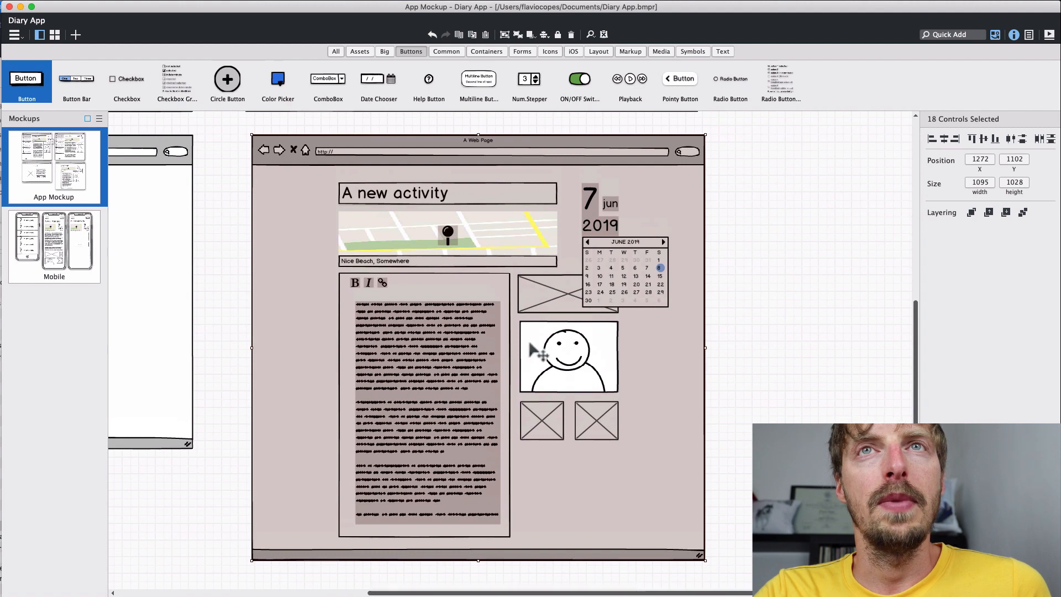
{"action": "left_click", "coordinate": [233, 131]}
{"action": "left_click", "coordinate": [628, 540]}
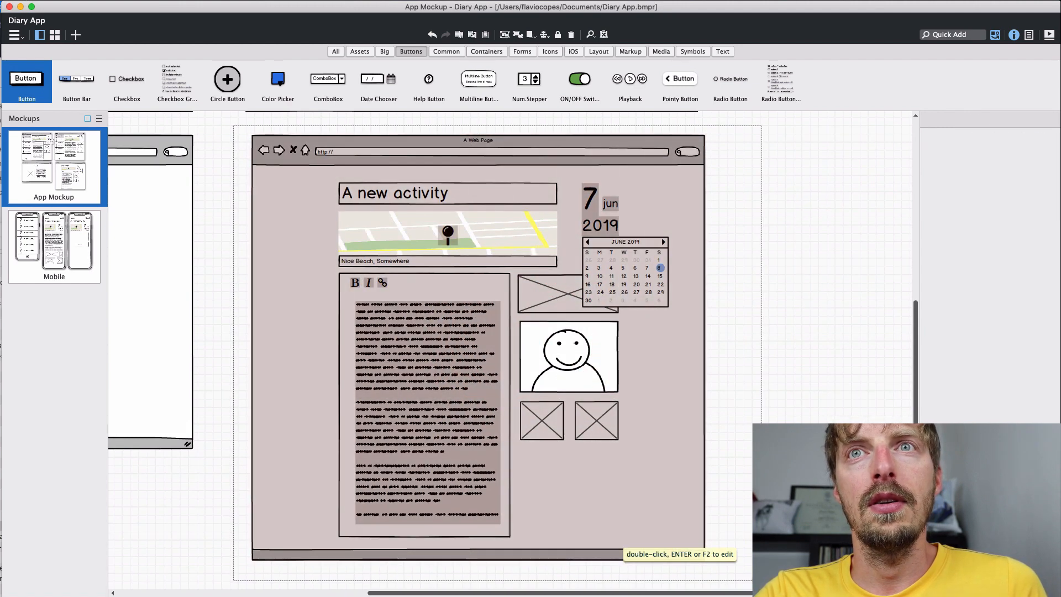
{"action": "key", "text": "super+d"}
{"action": "scroll", "coordinate": [596, 366], "scroll_direction": "down", "scroll_amount": 5}
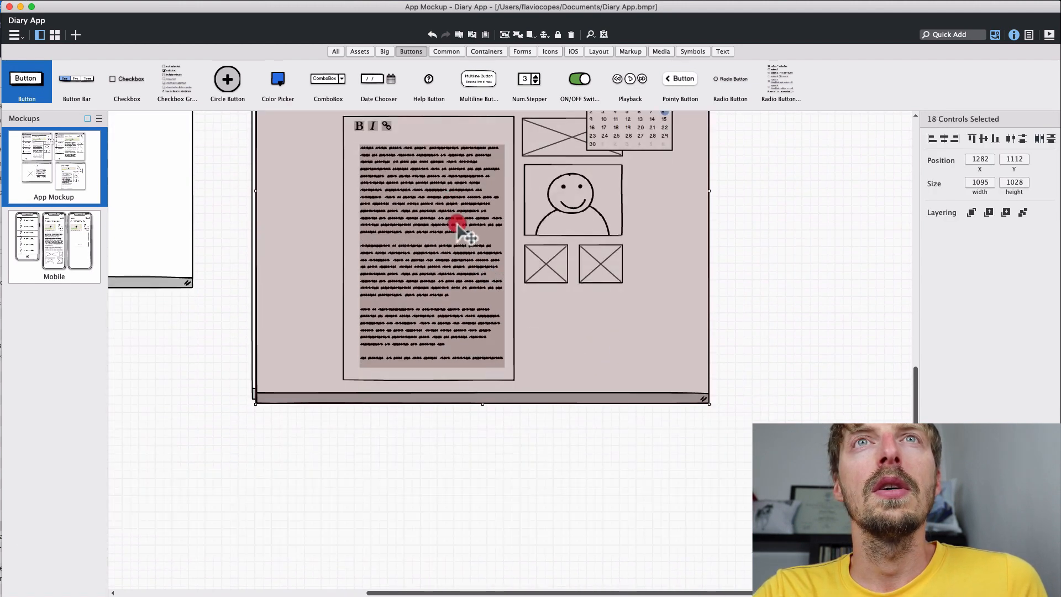
{"action": "left_click_drag", "start_coordinate": [462, 226], "coordinate": [794, 202]}
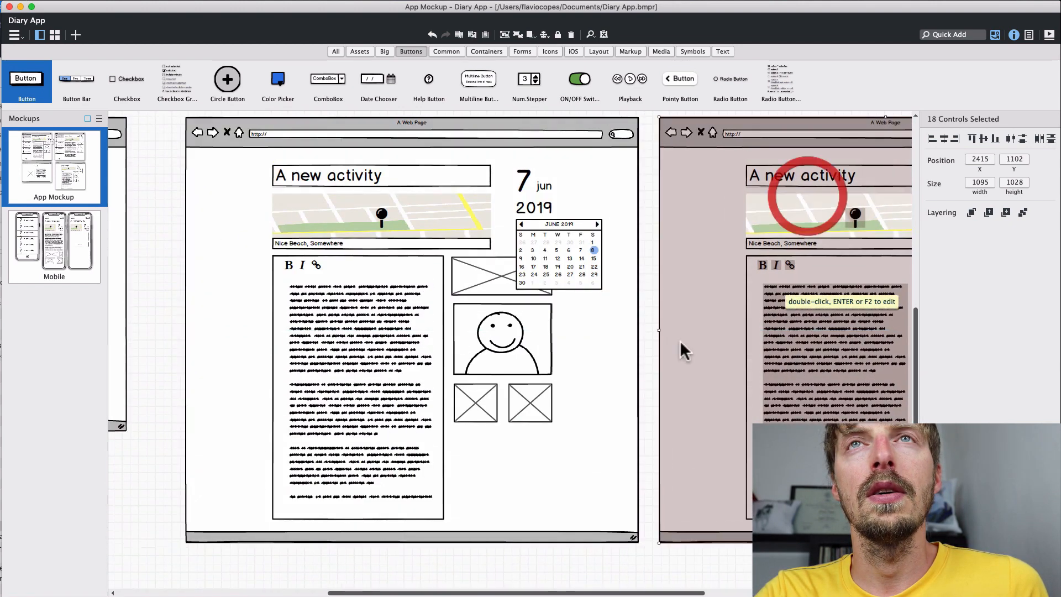
Delete the map, location field, text editor, images, calendar and date from the original page, keeping only its "A new activity" field.
{"action": "left_click", "coordinate": [647, 341]}
{"action": "left_click", "coordinate": [343, 230]}
{"action": "key", "text": "BackSpace"}
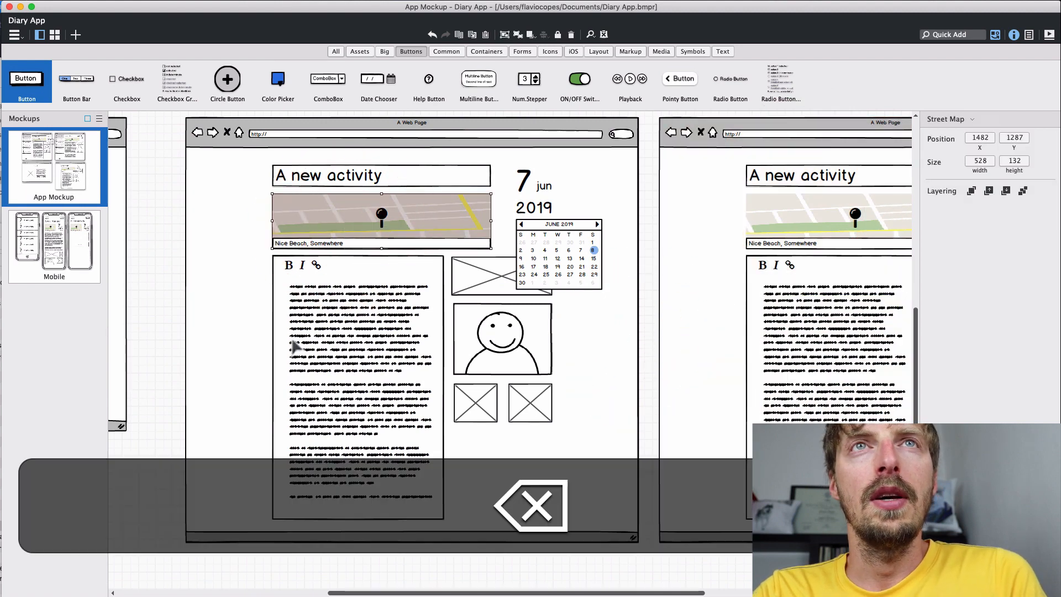
{"action": "left_click_drag", "start_coordinate": [257, 555], "coordinate": [612, 188]}
{"action": "key", "text": "BackSpace"}
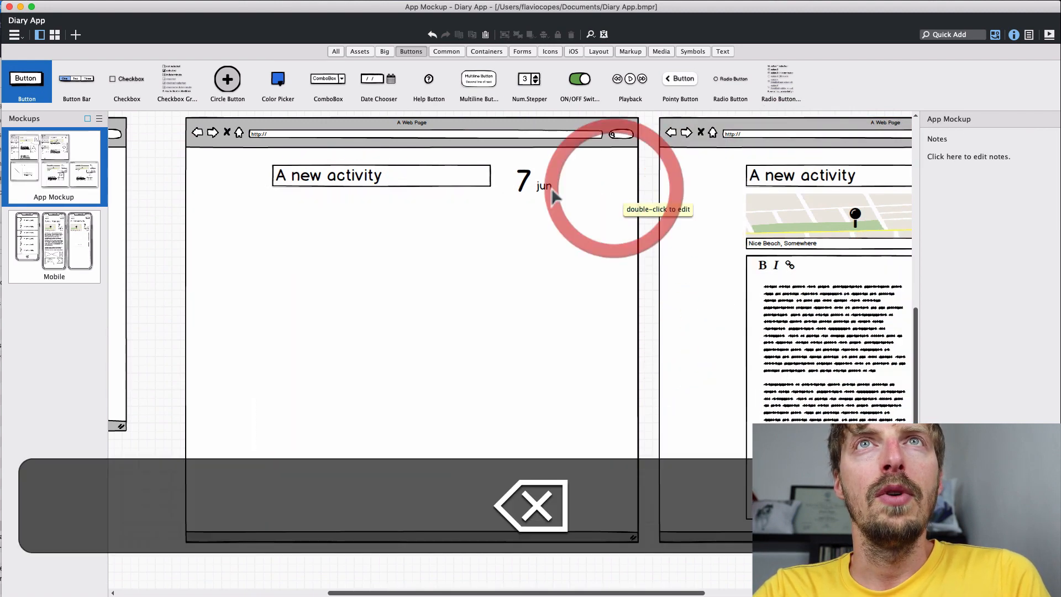
{"action": "left_click", "coordinate": [544, 187]}
{"action": "left_click", "coordinate": [528, 189], "text": "shift"}
{"action": "key", "text": "BackSpace"}
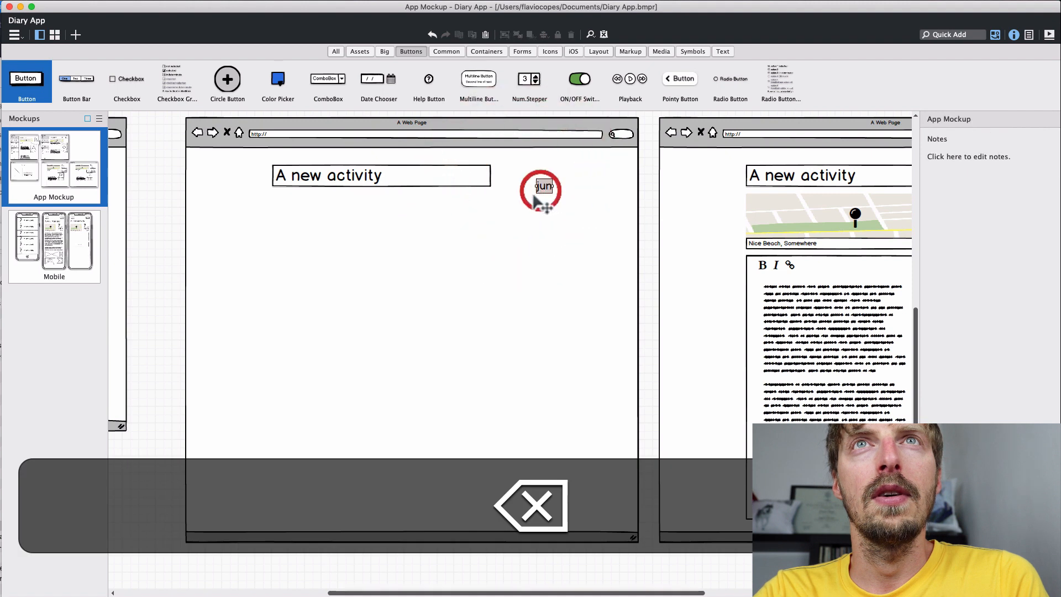
Move the "A new activity" field down towards the middle of the emptied page, to X 1493, Y 1515.
{"action": "left_click", "coordinate": [363, 190]}
{"action": "left_click_drag", "start_coordinate": [363, 189], "coordinate": [367, 314]}
{"action": "key", "text": "super"}
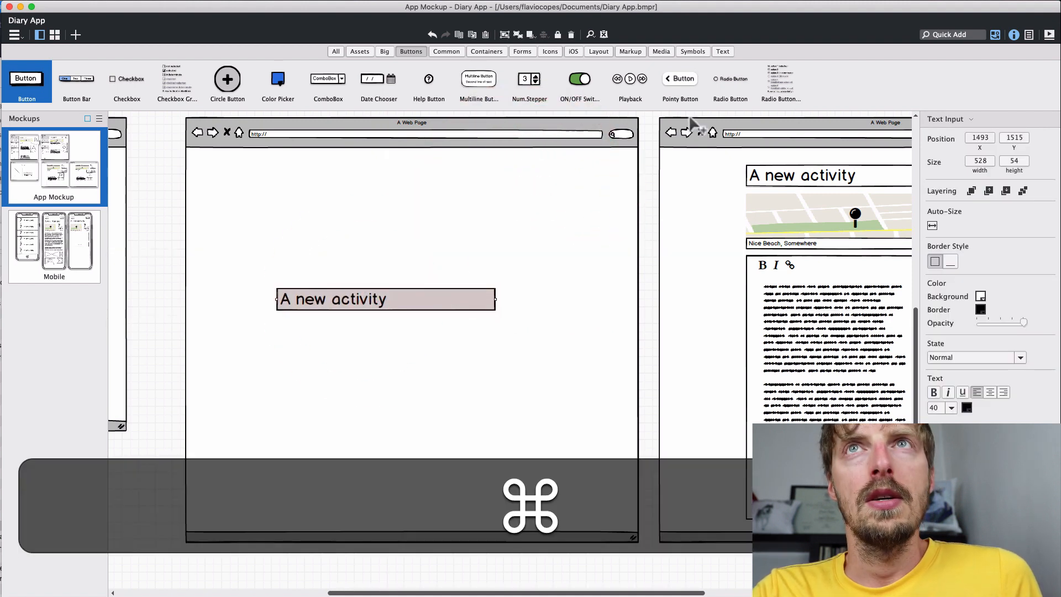
Add a title reading "Enter a title for something you did" above the text field, at X 1481, Y 1372.
{"action": "left_click", "coordinate": [722, 51]}
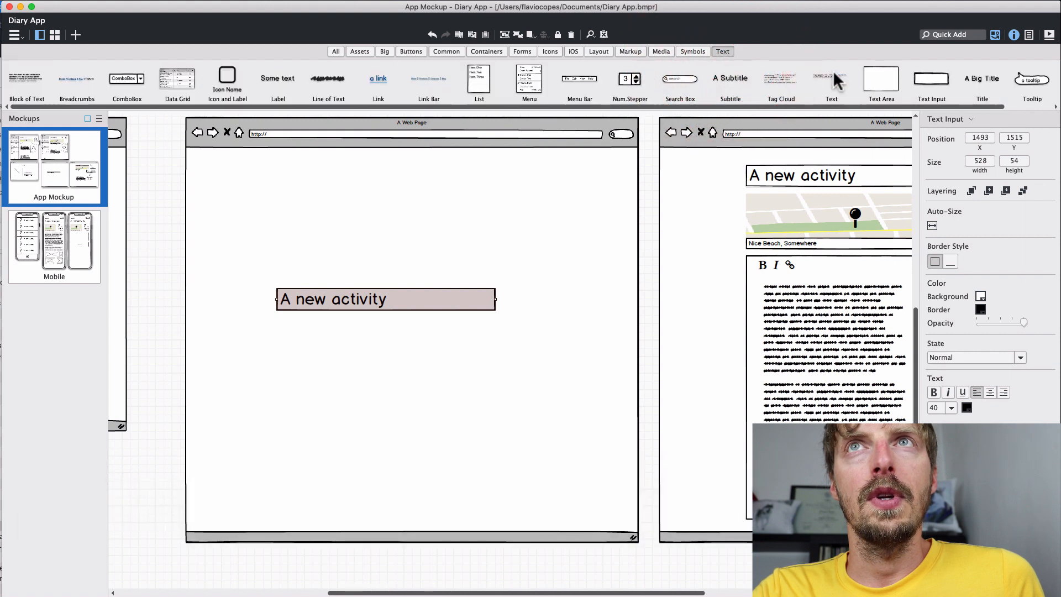
{"action": "left_click_drag", "start_coordinate": [717, 144], "coordinate": [275, 236]}
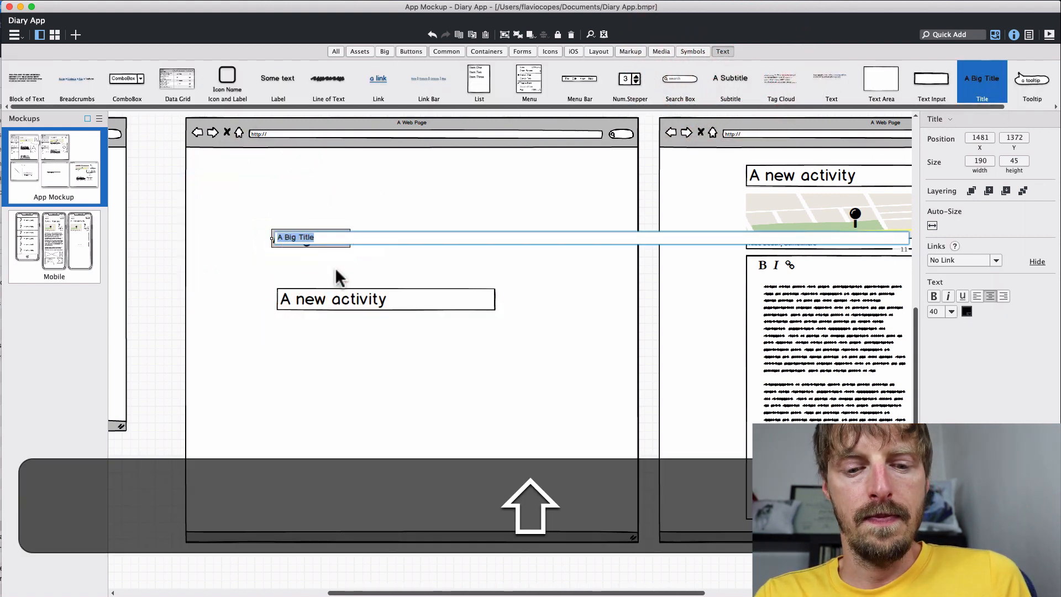
{"action": "type", "text": "En"}
{"action": "key", "text": "BackSpace"}
{"action": "key", "text": "BackSpace"}
{"action": "type", "text": "Ad"}
{"action": "key", "text": "BackSpace"}
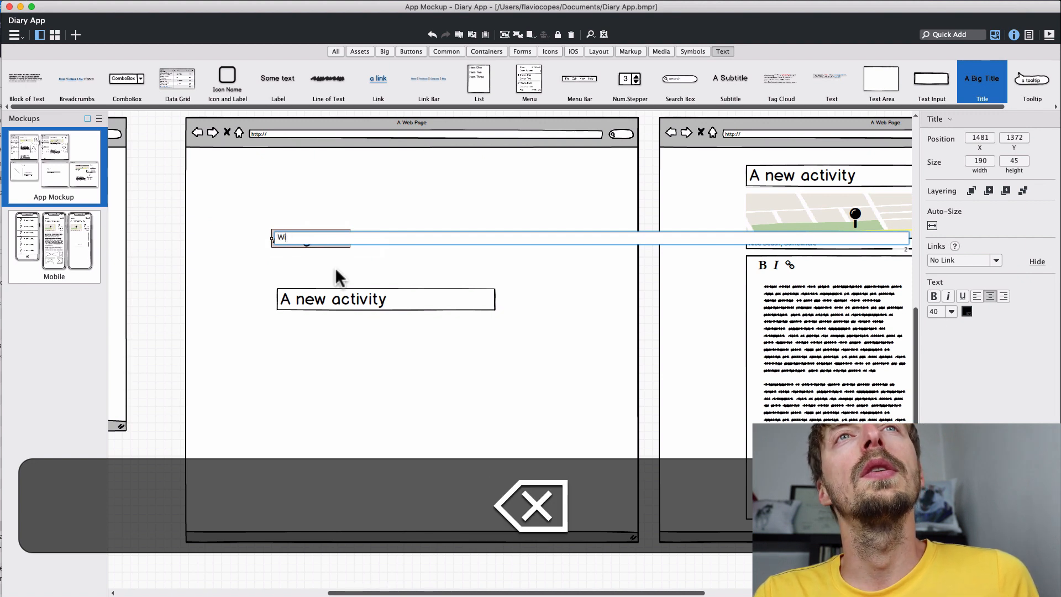
{"action": "key", "text": "BackSpace"}
{"action": "type", "text": "W"}
{"action": "key", "text": "BackSpace"}
{"action": "type", "text": "Enter a title for something you did"}
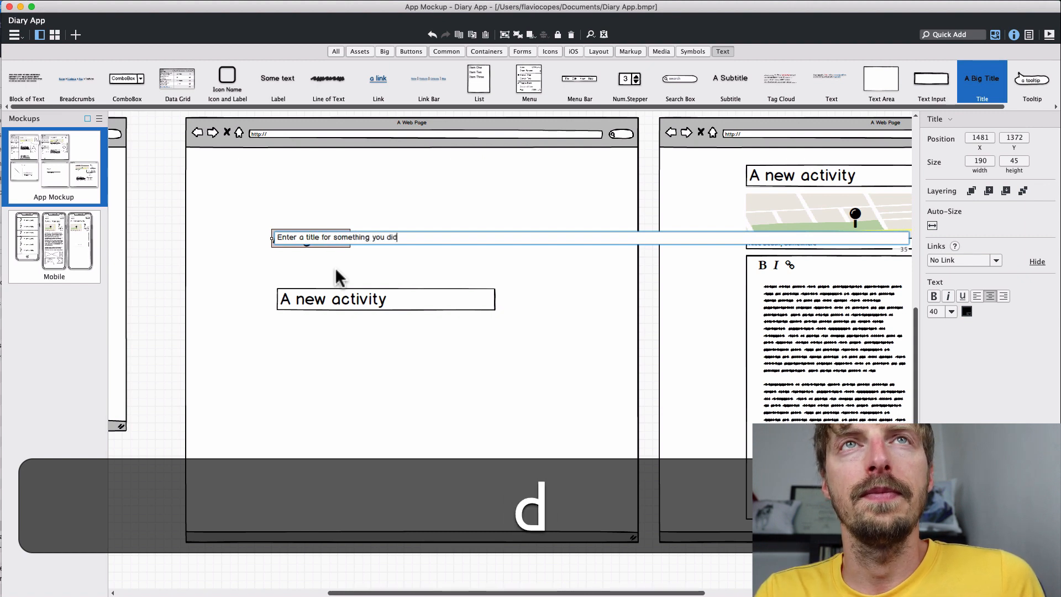
Move the text field to X 1481, Y 1488 under the title and change its text to "I went on the mountain".
{"action": "left_click_drag", "start_coordinate": [370, 295], "coordinate": [365, 283]}
{"action": "double_click", "coordinate": [342, 297]}
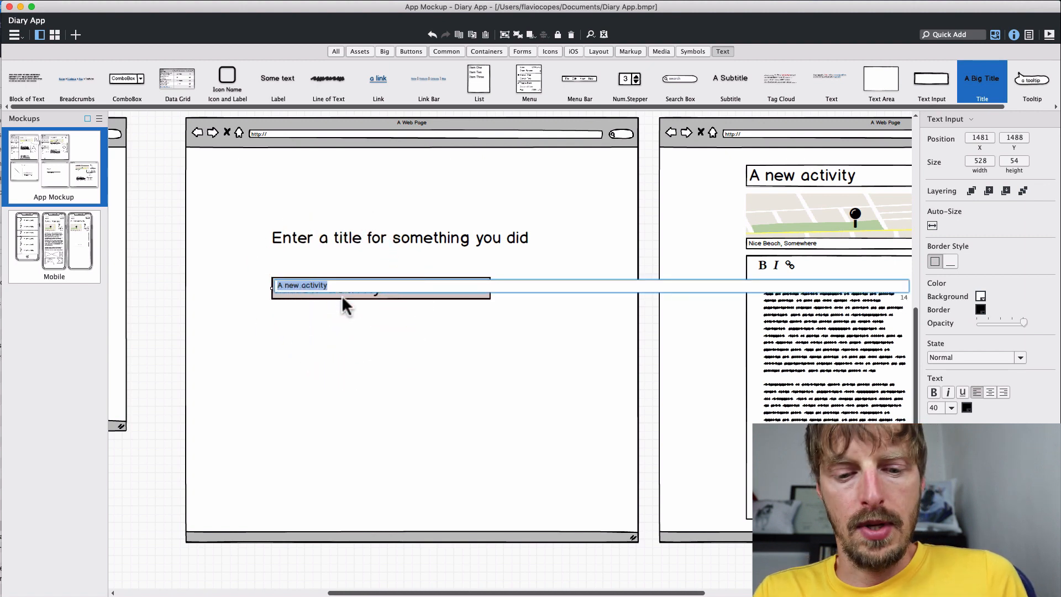
{"action": "type", "text": "I went "}
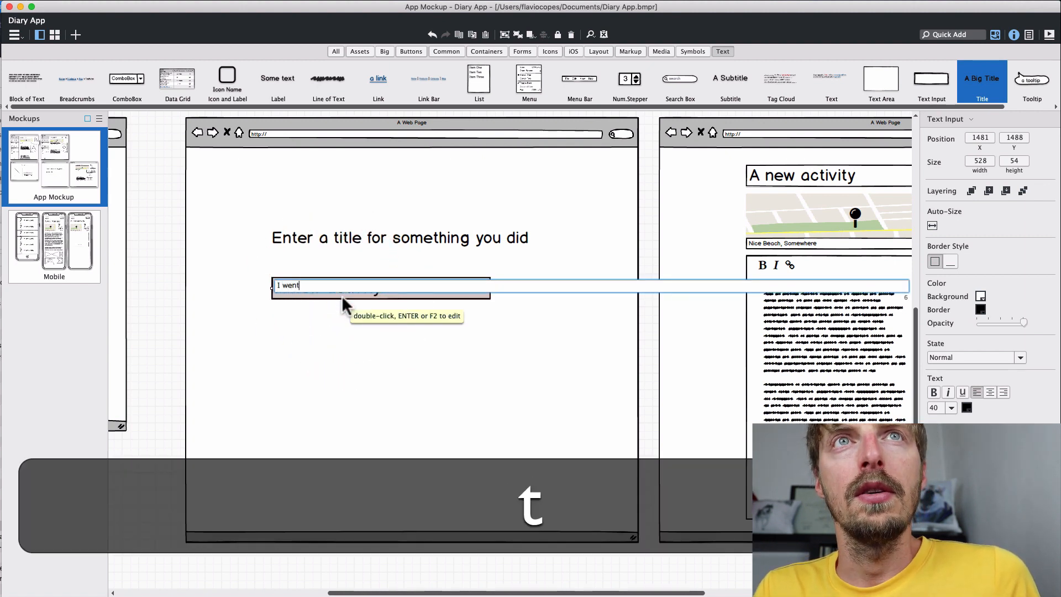
{"action": "type", "text": "on the mountan"}
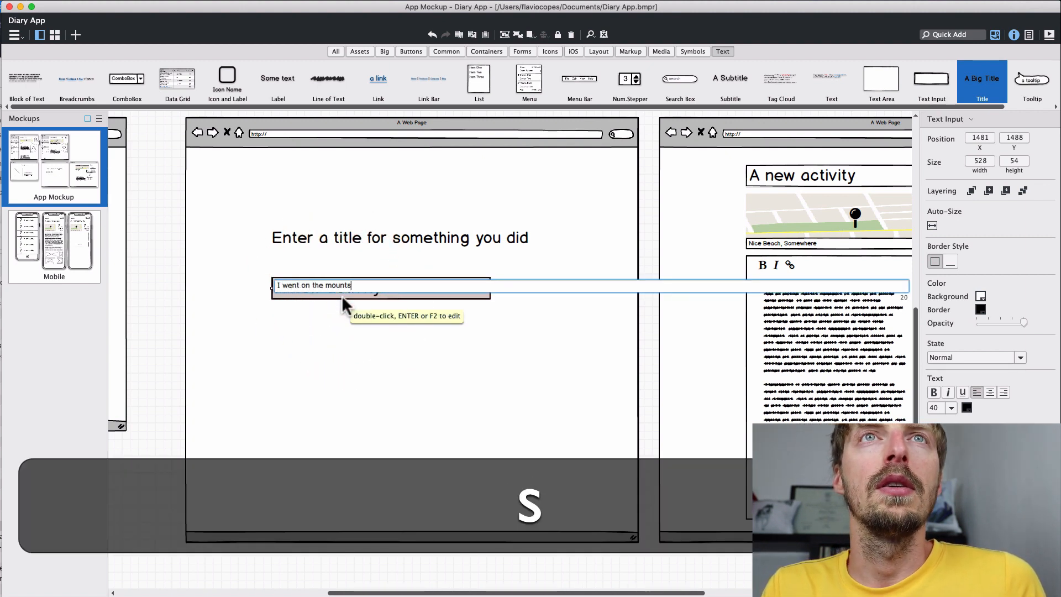
{"action": "key", "text": "Return"}
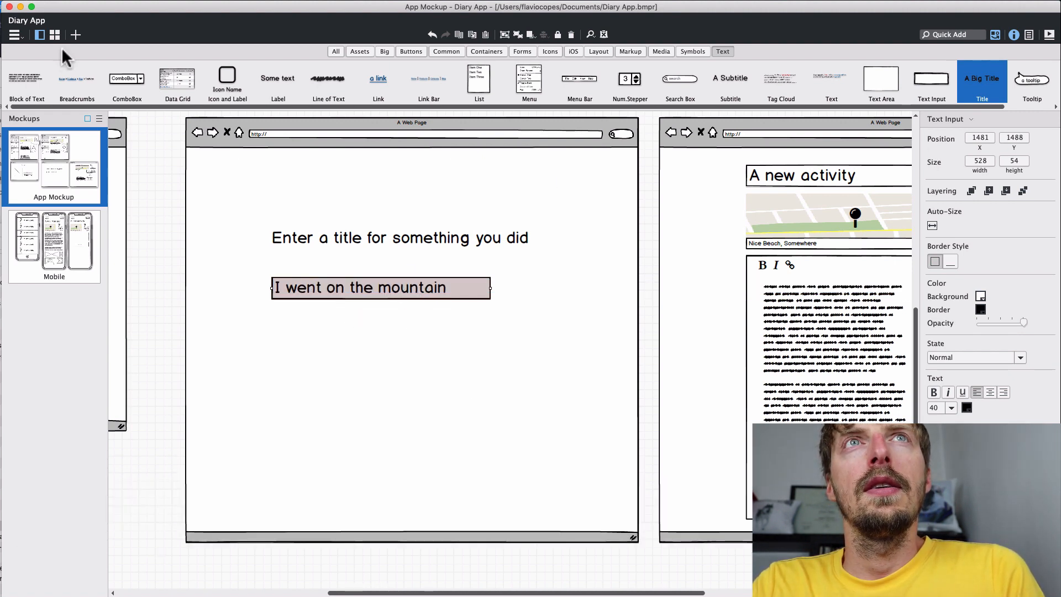
Add a button labelled "Next" below the "I went on the mountain" text field, at X 1628, Y 1647.
{"action": "left_click", "coordinate": [414, 51]}
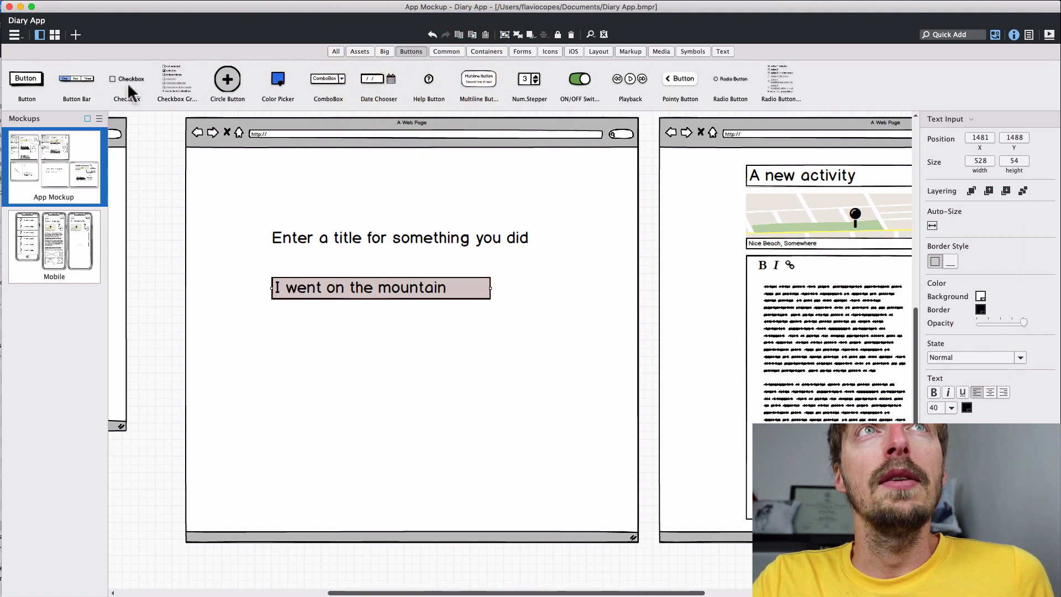
{"action": "left_click_drag", "start_coordinate": [309, 237], "coordinate": [333, 340]}
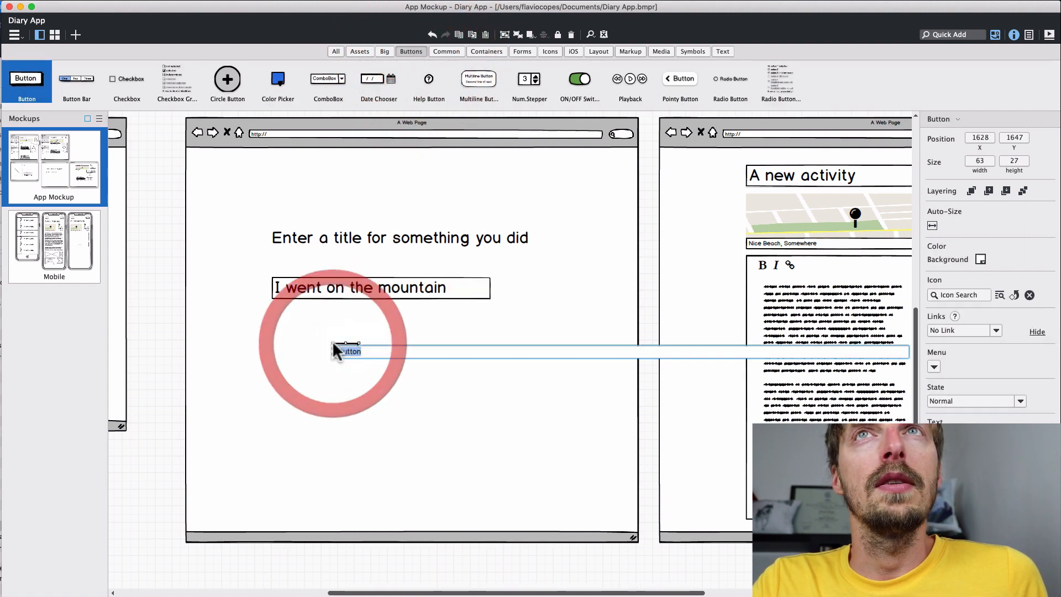
{"action": "type", "text": "Next"}
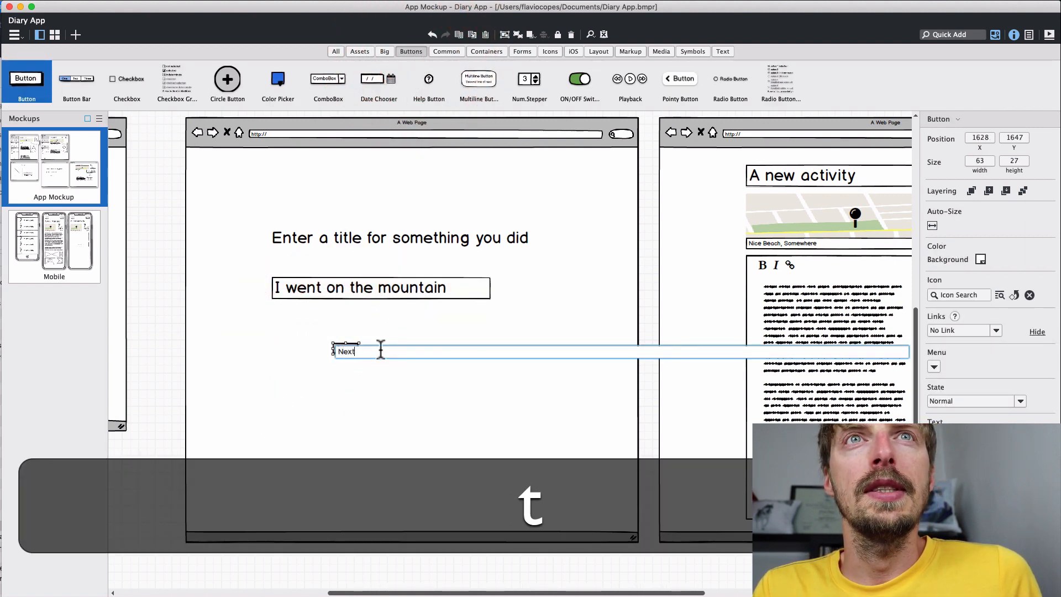
{"action": "key", "text": "Return"}
Enlarge the Next button and its label text, placing it at X 1481, Y 1581 with a size of about 660 × 95.
{"action": "left_click_drag", "start_coordinate": [354, 354], "coordinate": [484, 402]}
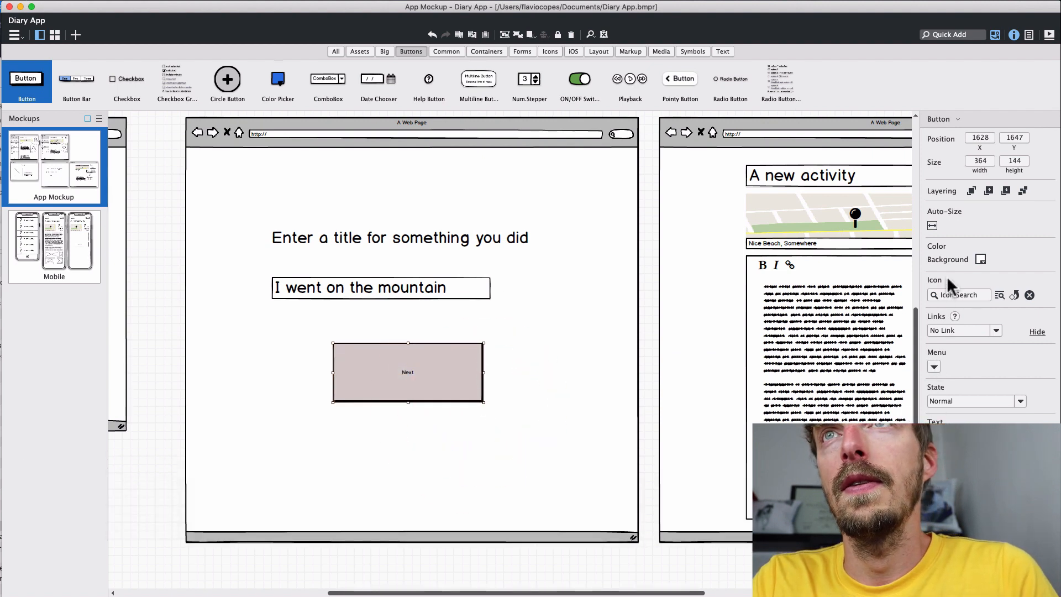
{"action": "left_click", "coordinate": [1034, 381]}
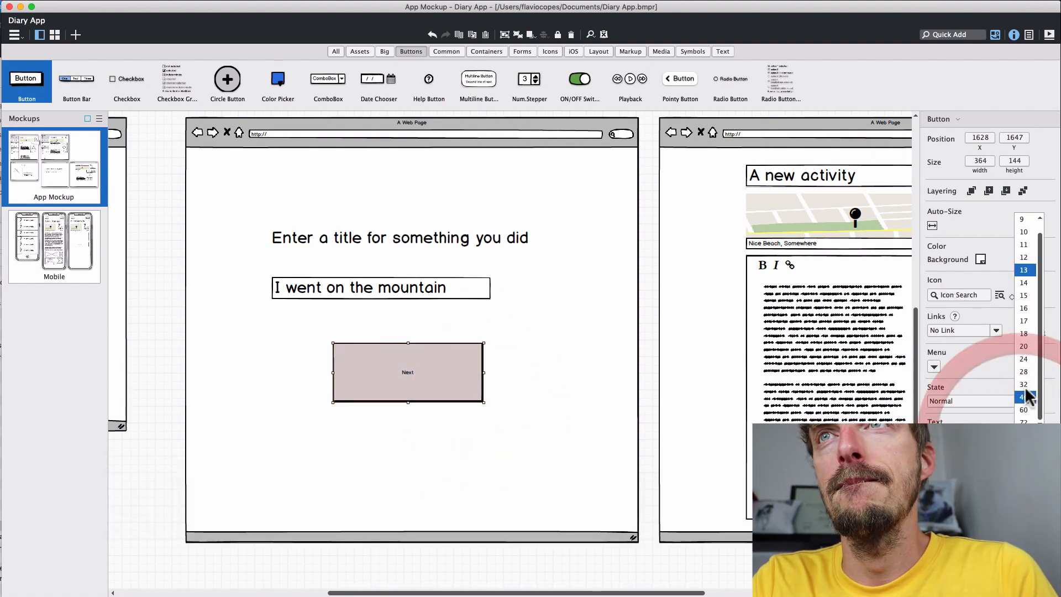
{"action": "left_click", "coordinate": [1028, 332]}
{"action": "left_click_drag", "start_coordinate": [475, 369], "coordinate": [546, 354]}
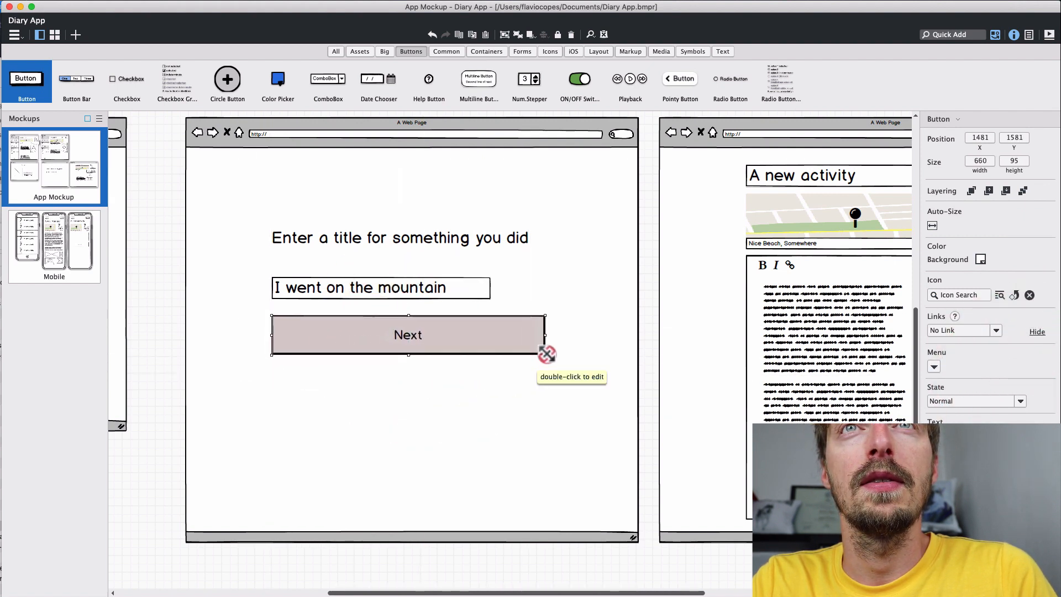
Widen the "I went on the mountain" text field to about 669, roughly matching the Next button below it.
{"action": "left_click", "coordinate": [486, 288]}
{"action": "left_click_drag", "start_coordinate": [490, 288], "coordinate": [545, 289]}
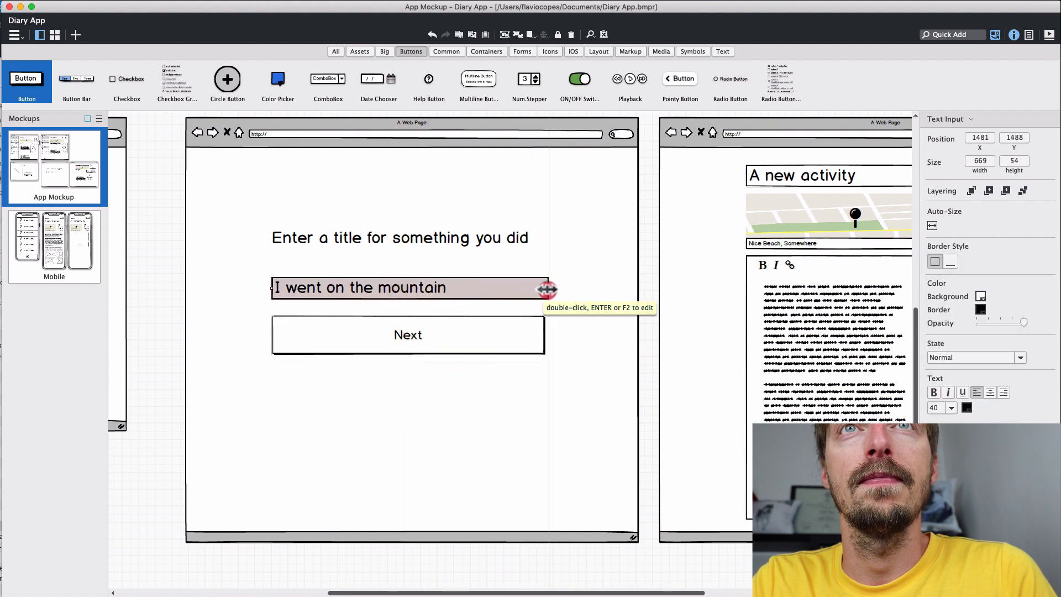
{"action": "left_click", "coordinate": [514, 345]}
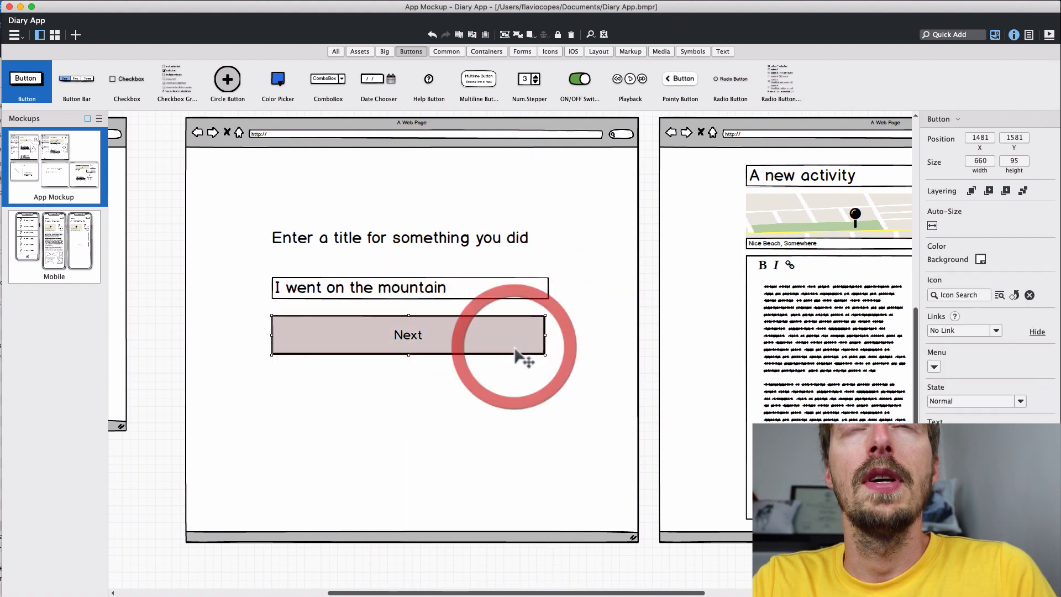
{"action": "left_click", "coordinate": [656, 340]}
Shrink the browser frame around the title prompt to about 851 × 684.
{"action": "left_click_drag", "start_coordinate": [647, 540], "coordinate": [174, 145]}
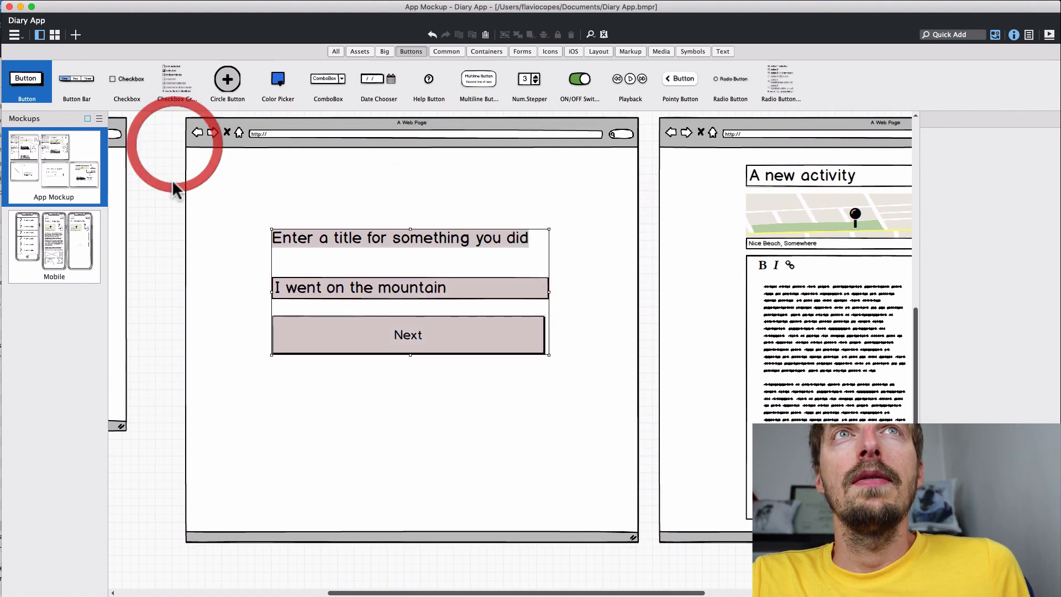
{"action": "left_click", "coordinate": [203, 171]}
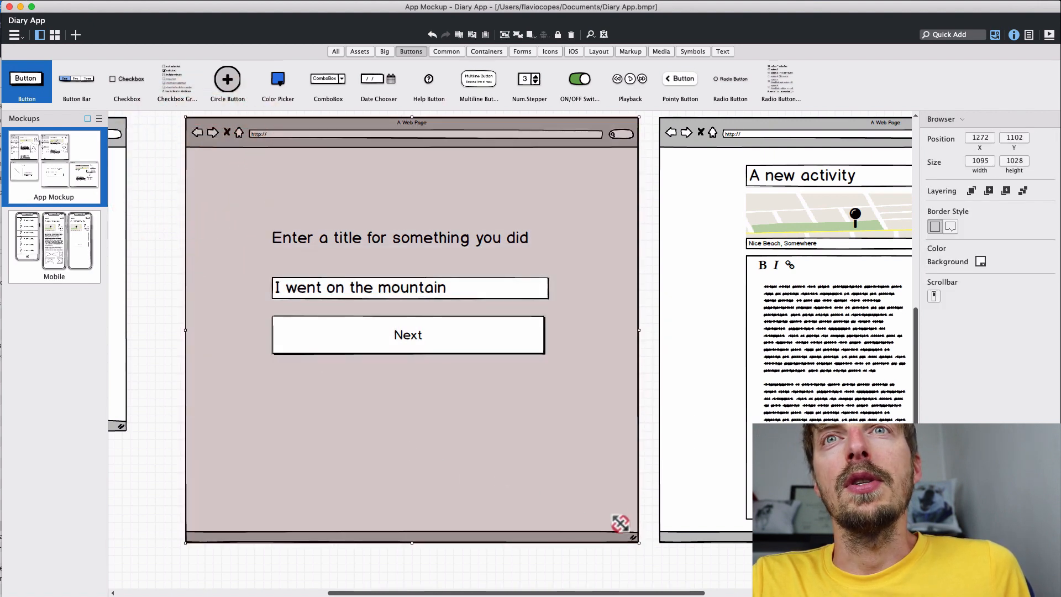
{"action": "left_click_drag", "start_coordinate": [620, 522], "coordinate": [536, 398]}
Move the title, text field and Next button together up and left so they sit centred inside the smaller browser frame.
{"action": "left_click", "coordinate": [462, 339]}
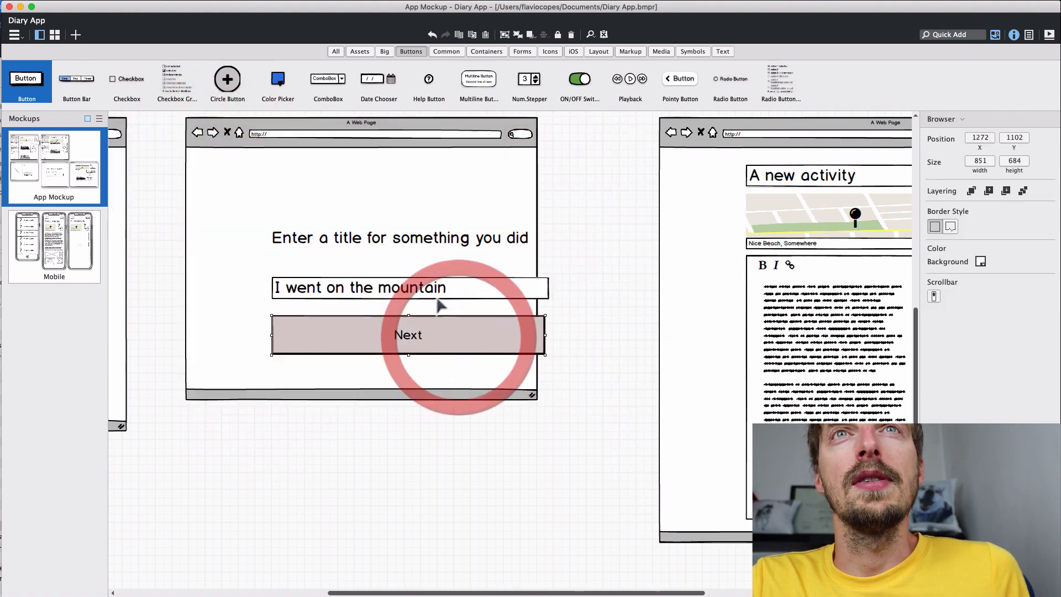
{"action": "left_click", "coordinate": [436, 288]}
{"action": "left_click", "coordinate": [406, 236], "text": "shift"}
{"action": "left_click", "coordinate": [417, 333], "text": "shift"}
{"action": "left_click_drag", "start_coordinate": [417, 334], "coordinate": [354, 284]}
{"action": "left_click", "coordinate": [580, 337]}
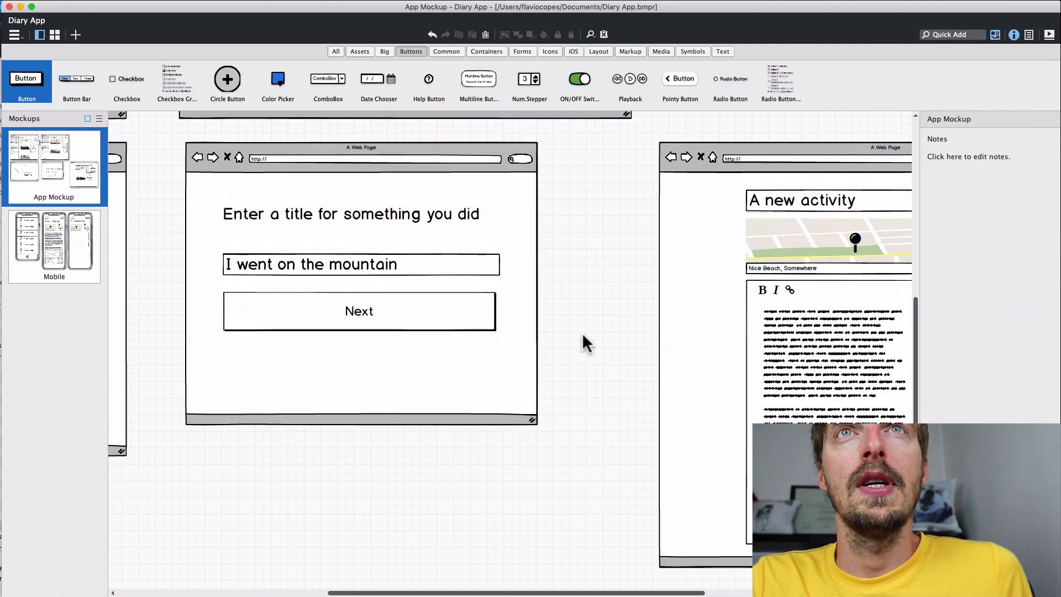
Duplicate the title prompt page with all its contents and place the copy directly below it at X 1272, Y 1824.
{"action": "scroll", "coordinate": [582, 333], "scroll_direction": "up", "scroll_amount": 2}
{"action": "scroll", "coordinate": [680, 284], "scroll_direction": "down", "scroll_amount": 3}
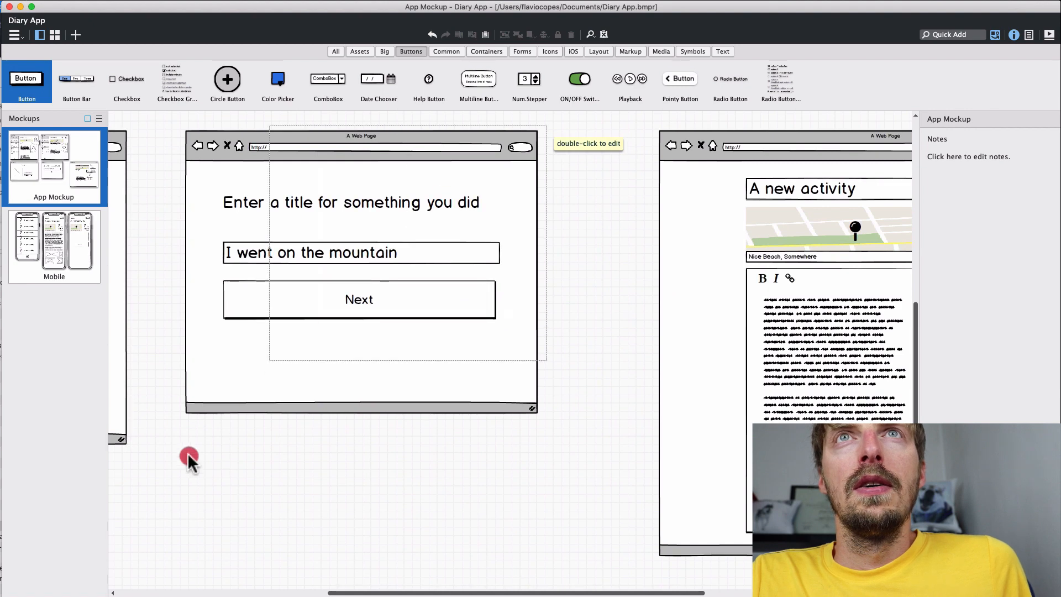
{"action": "left_click_drag", "start_coordinate": [188, 459], "coordinate": [173, 450]}
{"action": "key", "text": "super+d"}
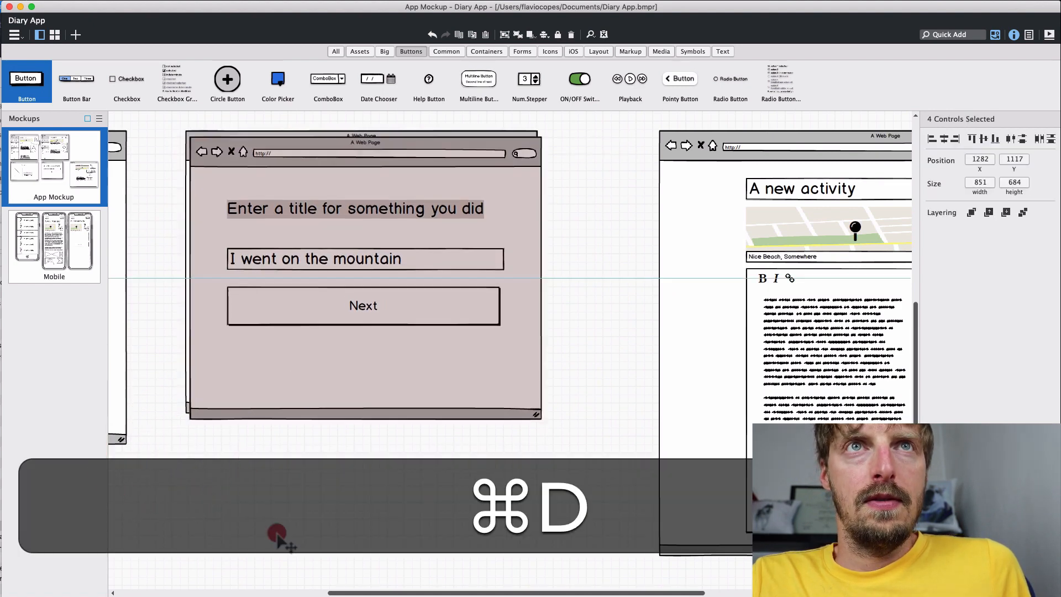
{"action": "left_click_drag", "start_coordinate": [288, 381], "coordinate": [285, 513]}
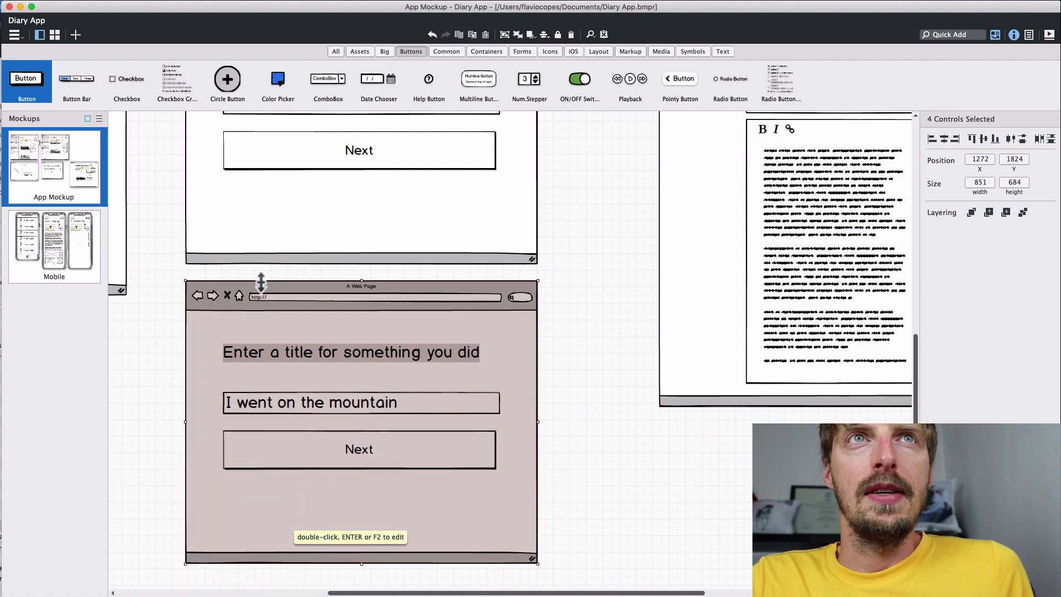
Change the title on the duplicated page to "Where this happened?".
{"action": "double_click", "coordinate": [290, 354]}
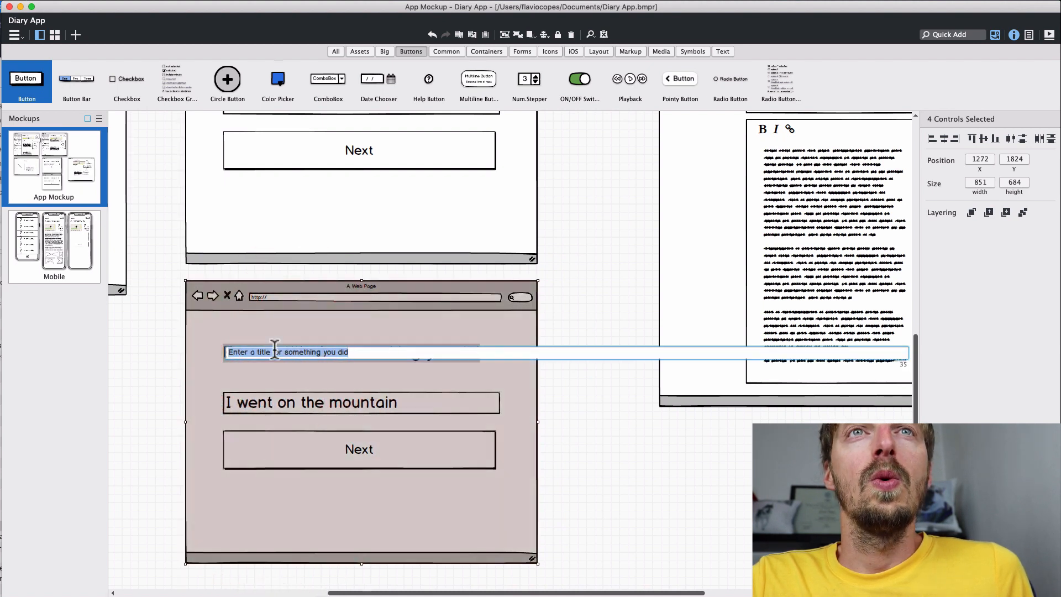
{"action": "type", "text": "When"}
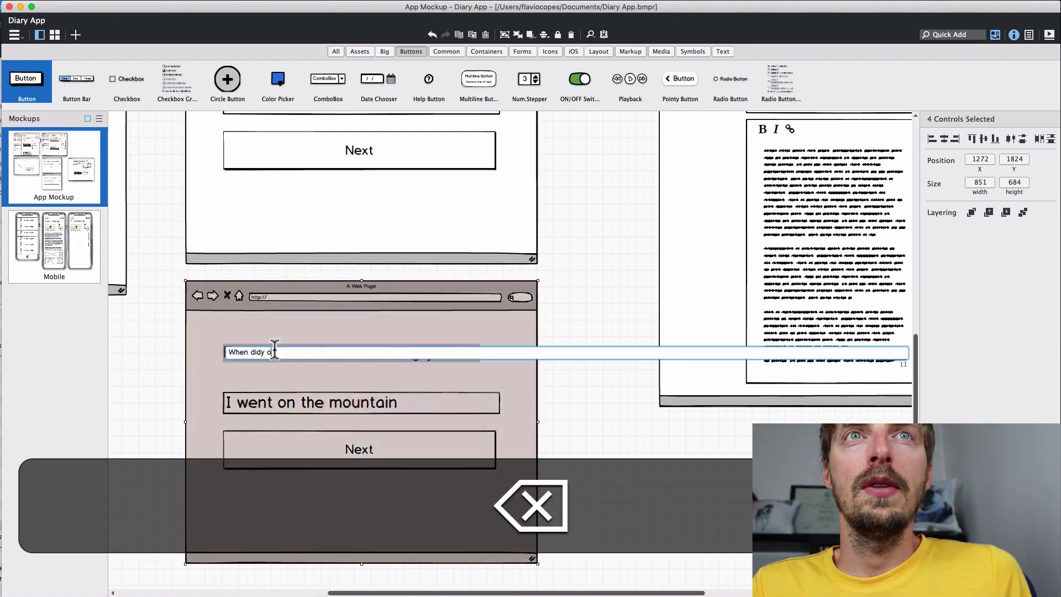
{"action": "key", "text": "alt+BackSpace"}
{"action": "key", "text": "alt+shift+BackSpace"}
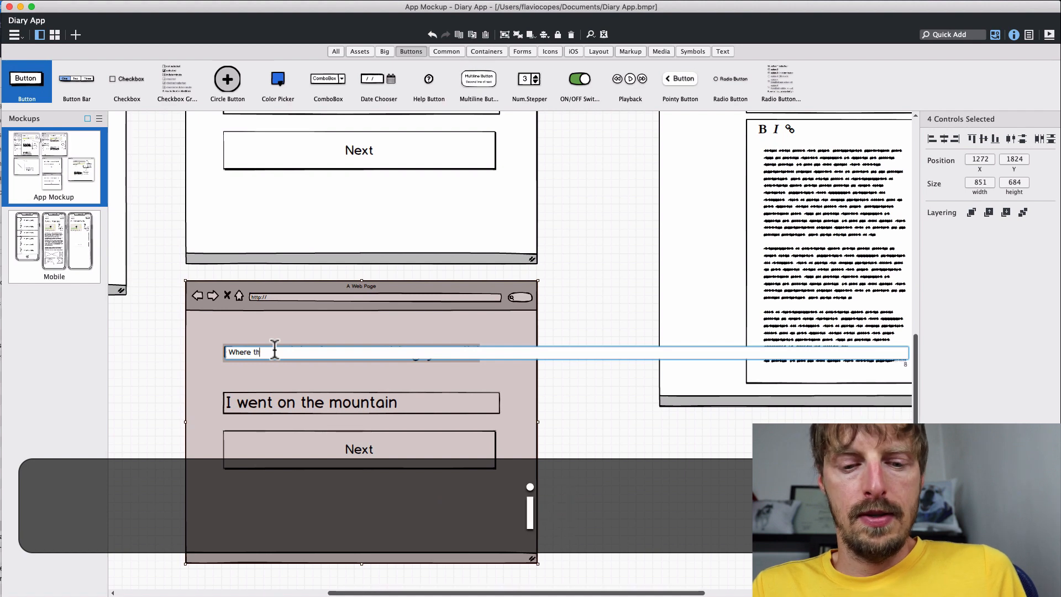
{"action": "key", "text": "shift+Return"}
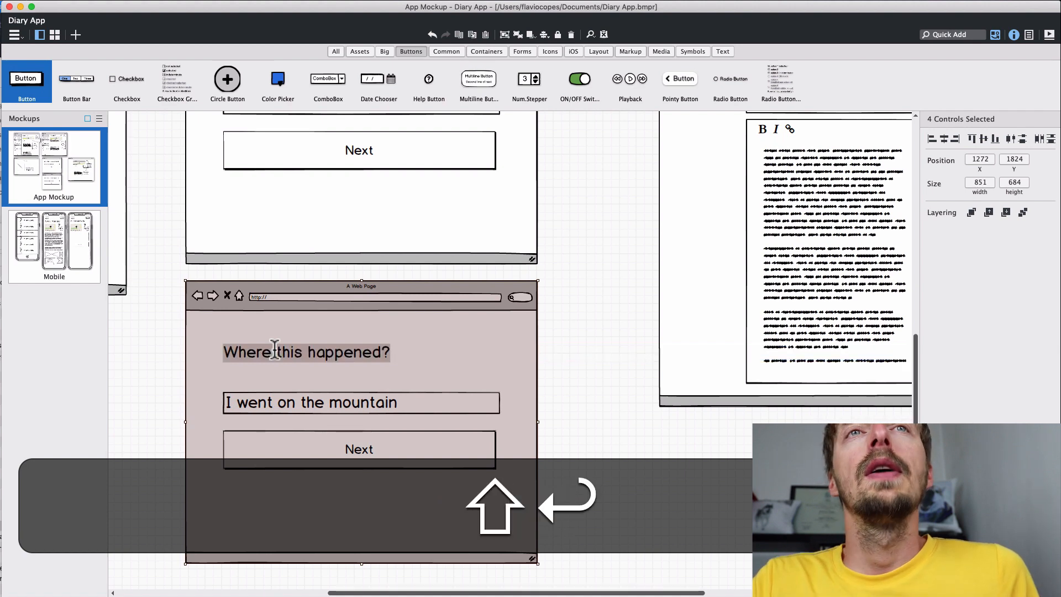
Move the map, pin and "Nice Beach, Somewhere" field from the editor page to X 1868, Y 1987 and bring them to the front.
{"action": "scroll", "coordinate": [656, 348], "scroll_direction": "up", "scroll_amount": 3}
{"action": "left_click", "coordinate": [658, 354]}
{"action": "left_click", "coordinate": [812, 143]}
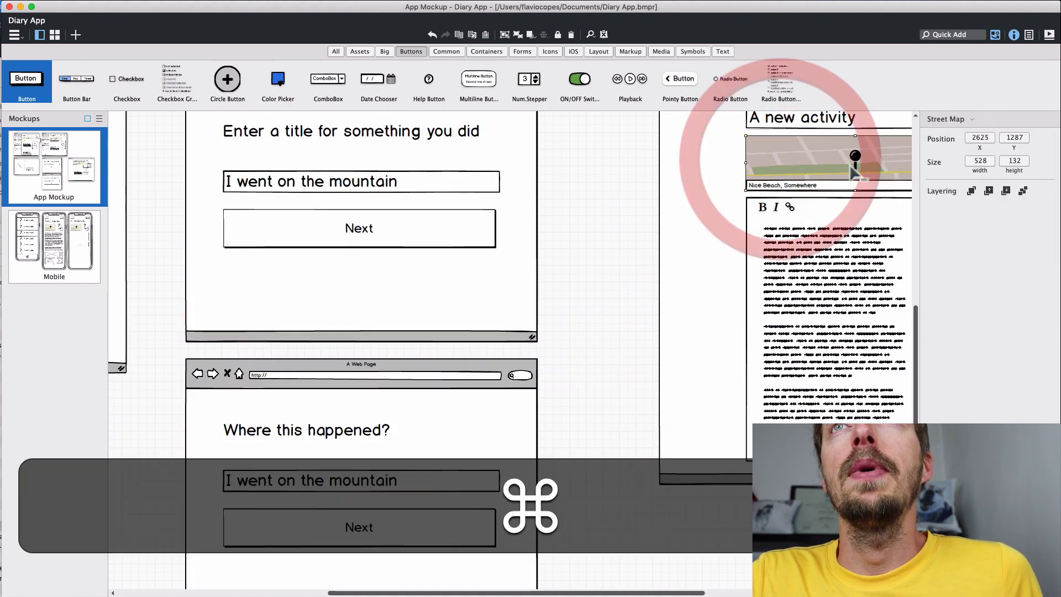
{"action": "left_click", "coordinate": [851, 168], "text": "shift"}
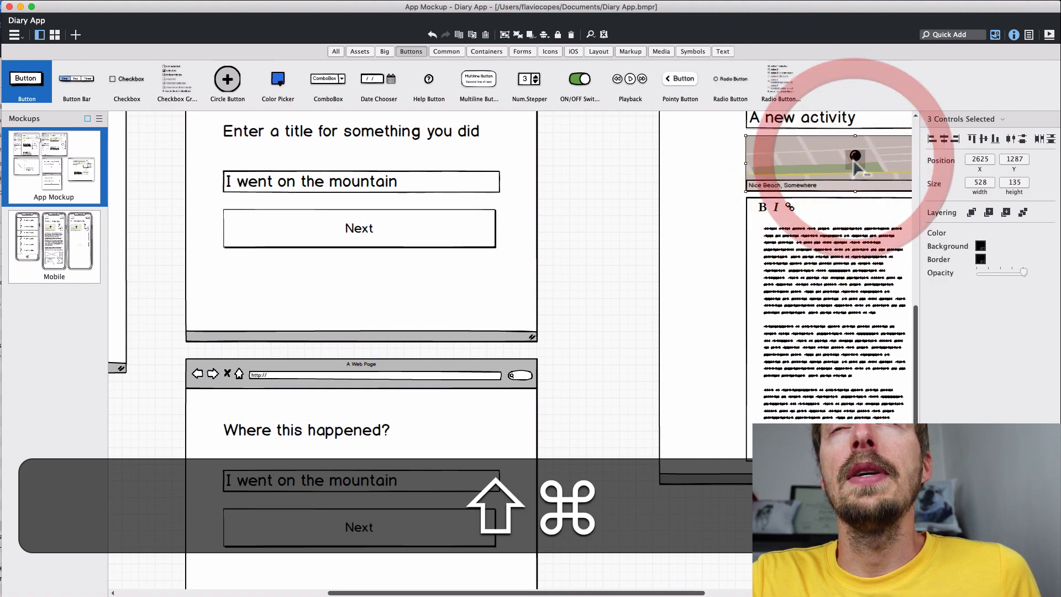
{"action": "key", "text": "shift+super+x"}
{"action": "key", "text": "super+z"}
{"action": "key", "text": "super+c"}
{"action": "left_click_drag", "start_coordinate": [850, 170], "coordinate": [486, 450]}
{"action": "left_click", "coordinate": [972, 211]}
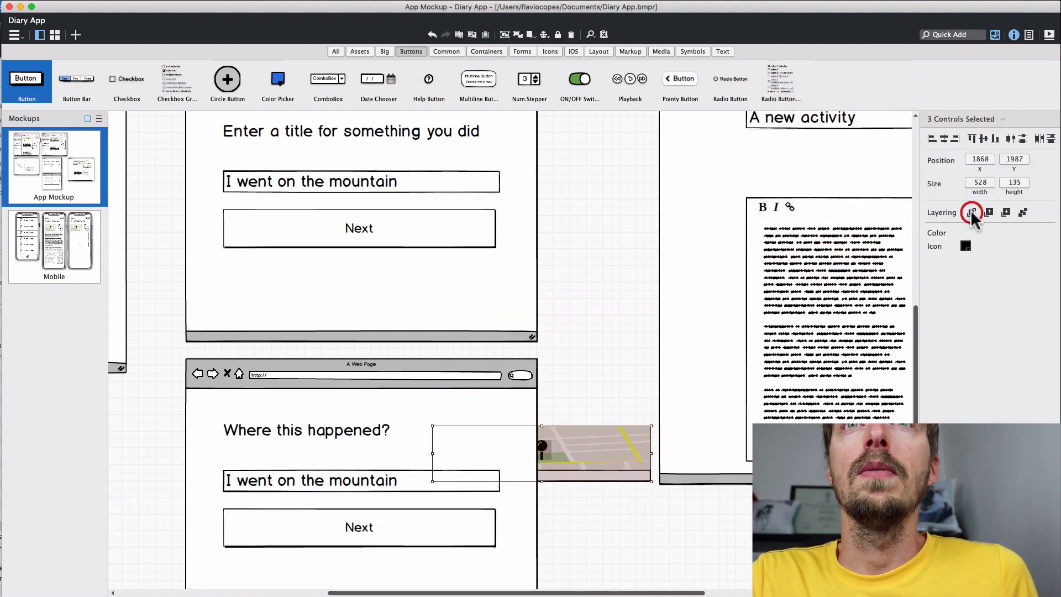
Delete the text field from the "Where this happened?" page and move its Next button down to about X 1346, Y 2323.
{"action": "left_click", "coordinate": [327, 482]}
{"action": "key", "text": "BackSpace"}
{"action": "left_click", "coordinate": [332, 526]}
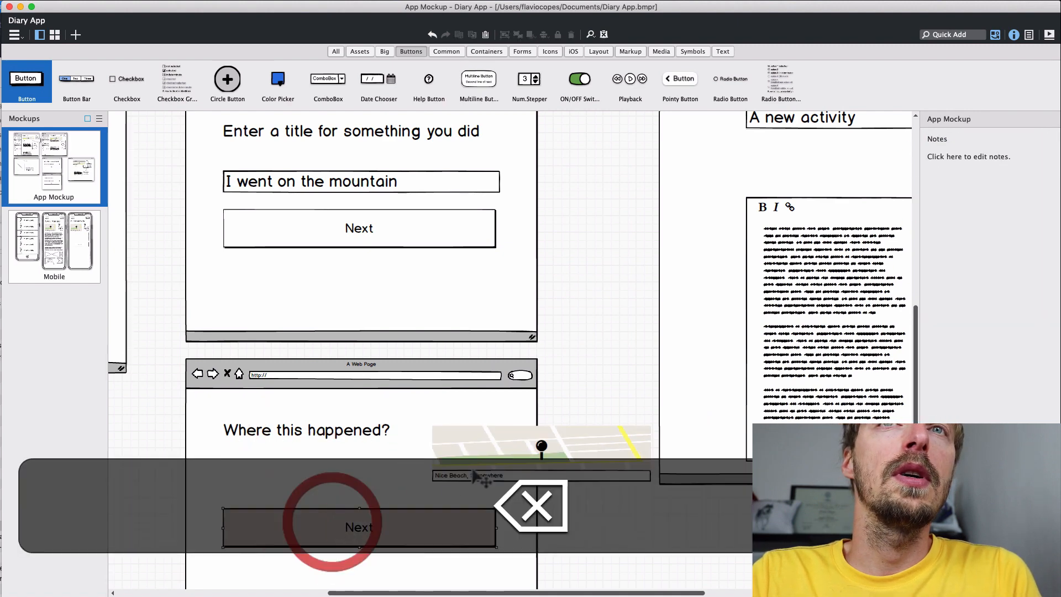
{"action": "left_click_drag", "start_coordinate": [373, 544], "coordinate": [369, 574]}
{"action": "scroll", "coordinate": [362, 497], "scroll_direction": "down", "scroll_amount": 2}
{"action": "left_click_drag", "start_coordinate": [359, 483], "coordinate": [357, 509]}
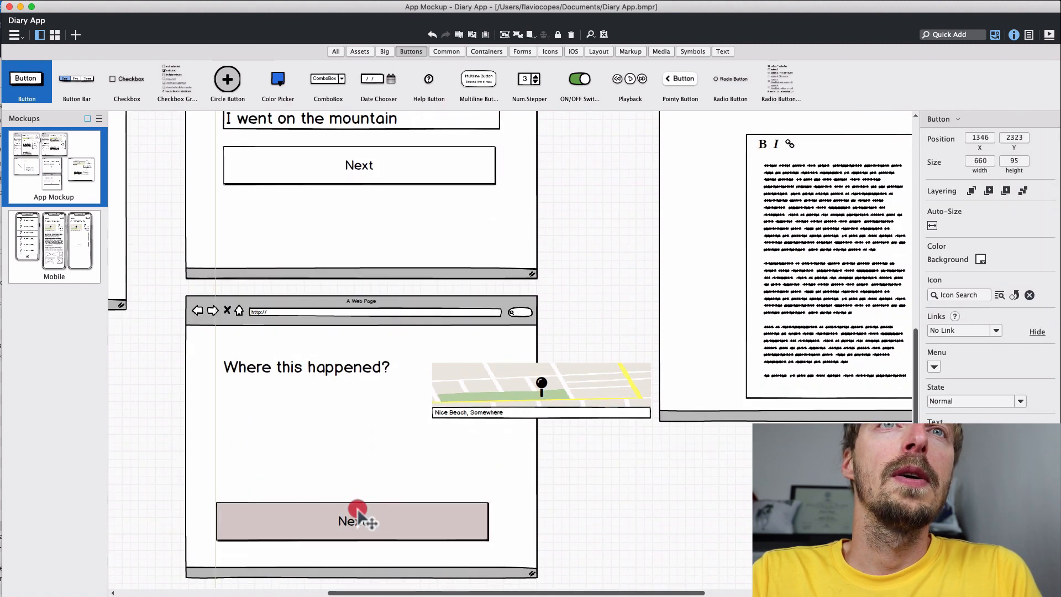
Move the map, location field and pin together to X 1347, Y 2142, just above the lower page's Next button.
{"action": "left_click", "coordinate": [539, 387]}
{"action": "left_click", "coordinate": [574, 409], "text": "shift"}
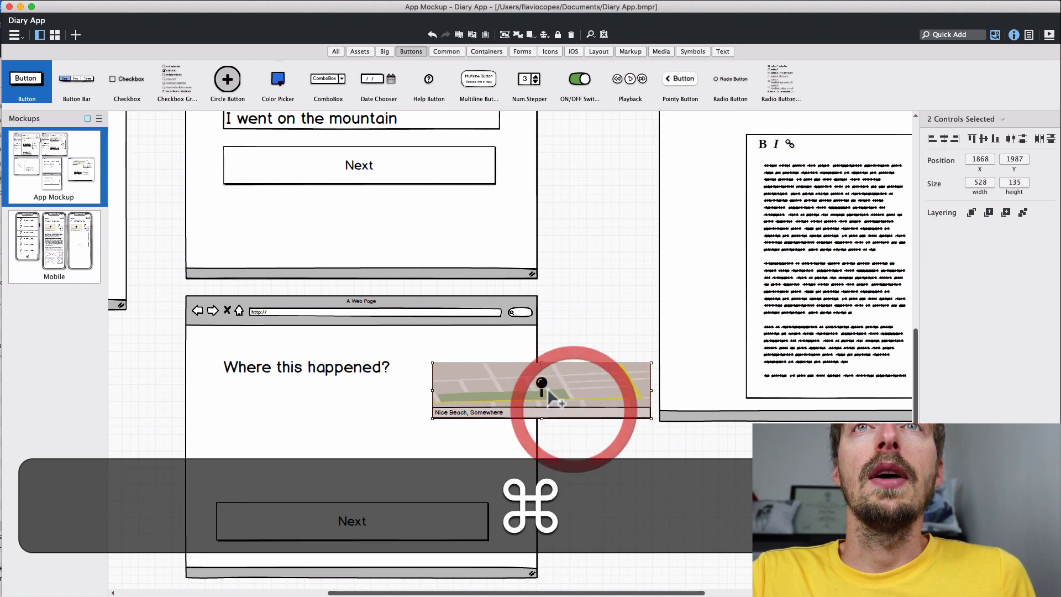
{"action": "left_click", "coordinate": [540, 382], "text": "super"}
{"action": "left_click_drag", "start_coordinate": [540, 387], "coordinate": [376, 452]}
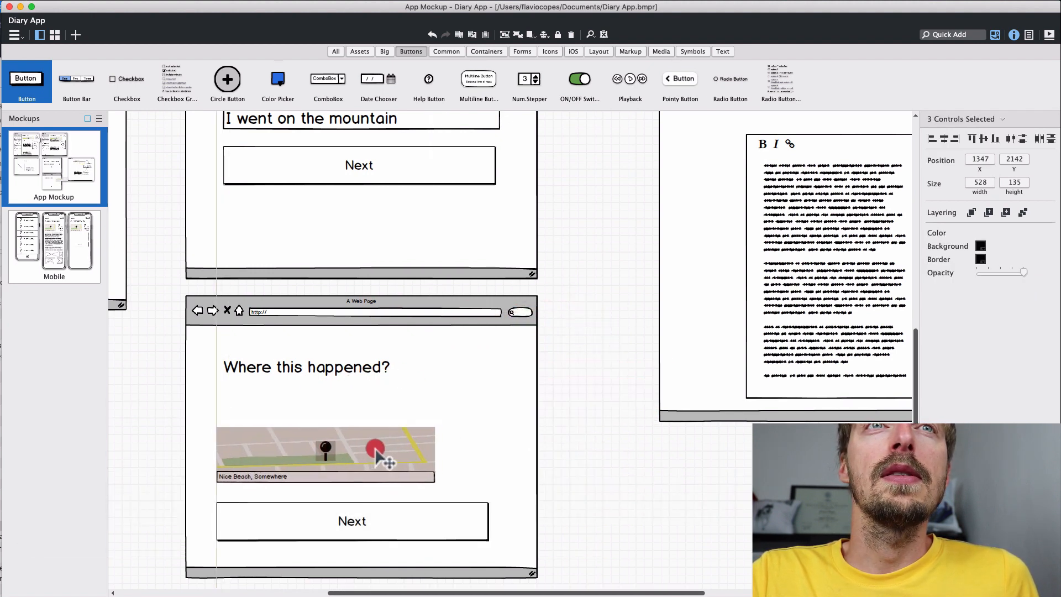
Enlarge the map upward to a height of 216 and widen it to match the Next button's width.
{"action": "left_click", "coordinate": [347, 394]}
{"action": "left_click", "coordinate": [326, 430]}
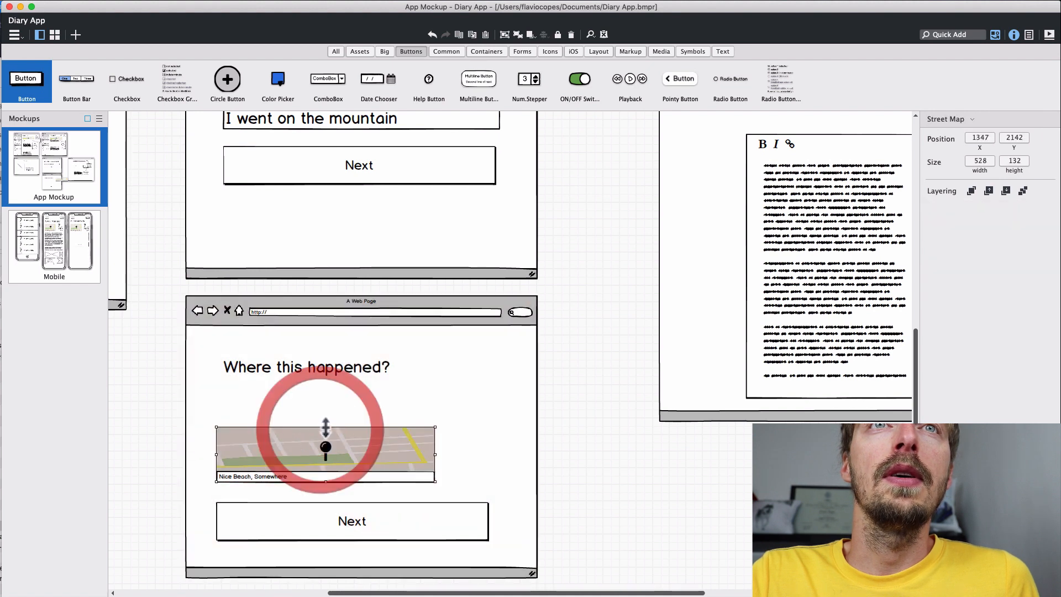
{"action": "left_click_drag", "start_coordinate": [325, 427], "coordinate": [324, 396]}
{"action": "left_click_drag", "start_coordinate": [439, 437], "coordinate": [486, 436]}
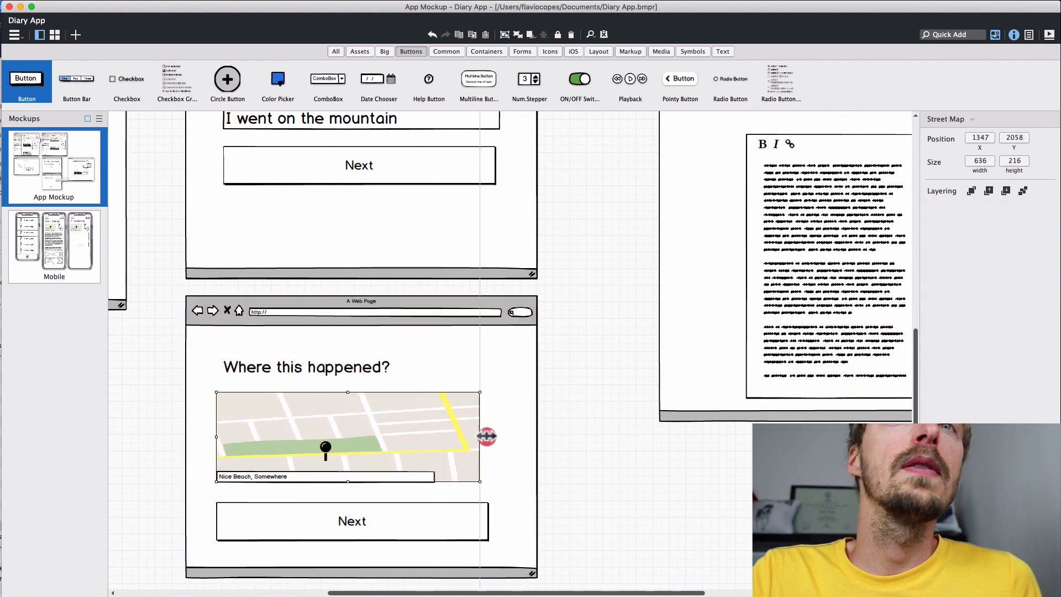
Reword the map page's title to "Where did this happen?" and align it with the map's left edge.
{"action": "left_click", "coordinate": [260, 372]}
{"action": "double_click", "coordinate": [262, 365]}
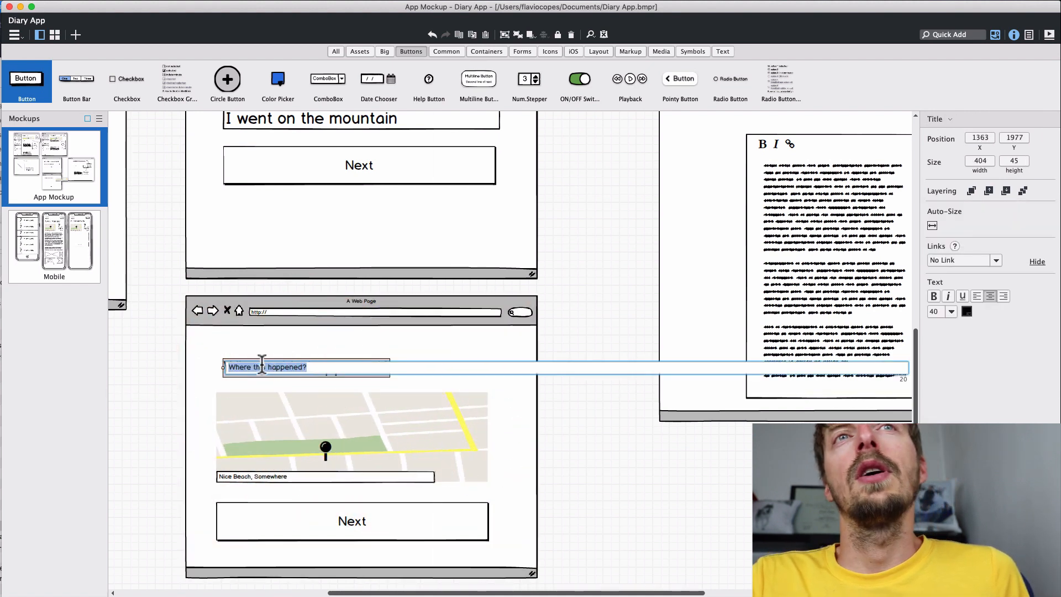
{"action": "type", "text": "did"}
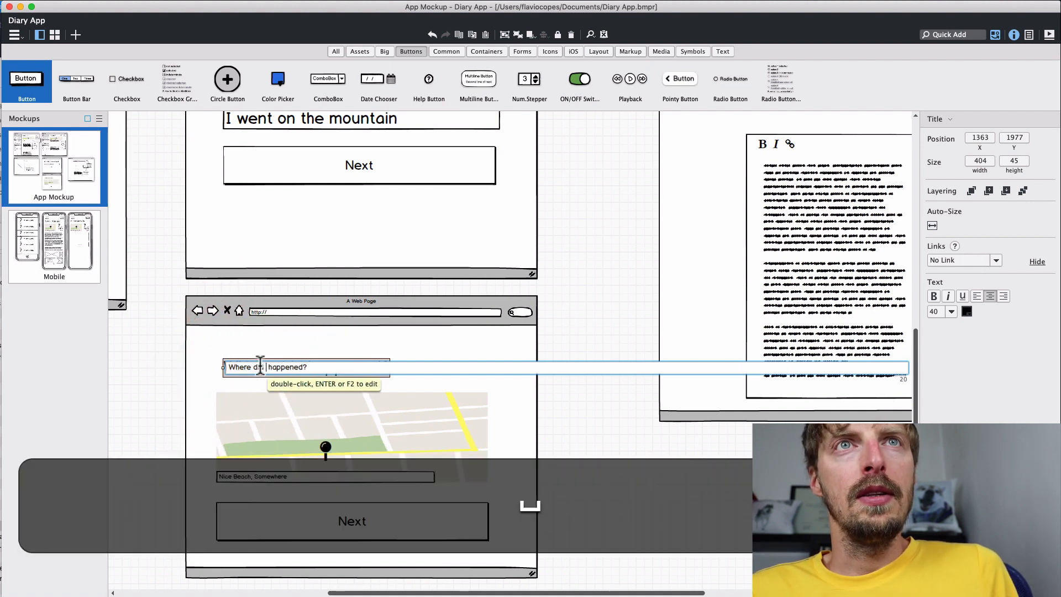
{"action": "key", "text": "BackSpace"}
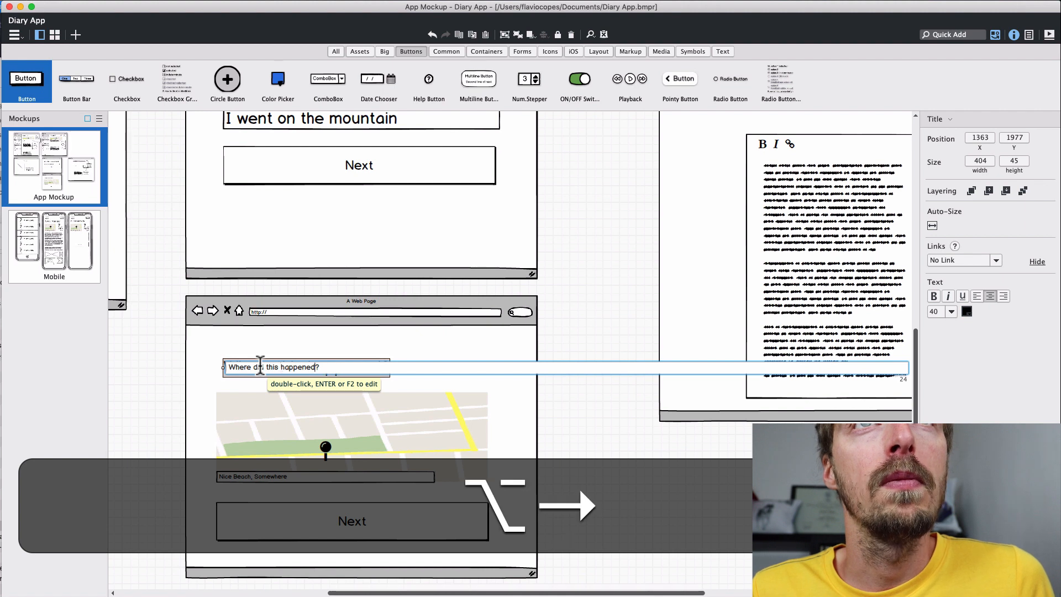
{"action": "key", "text": "Return"}
{"action": "left_click_drag", "start_coordinate": [257, 364], "coordinate": [252, 362]}
Duplicate the whole "Where did this happen?" page and place the copy beside it at X 2162, Y 1826.
{"action": "left_click_drag", "start_coordinate": [340, 443], "coordinate": [183, 592]}
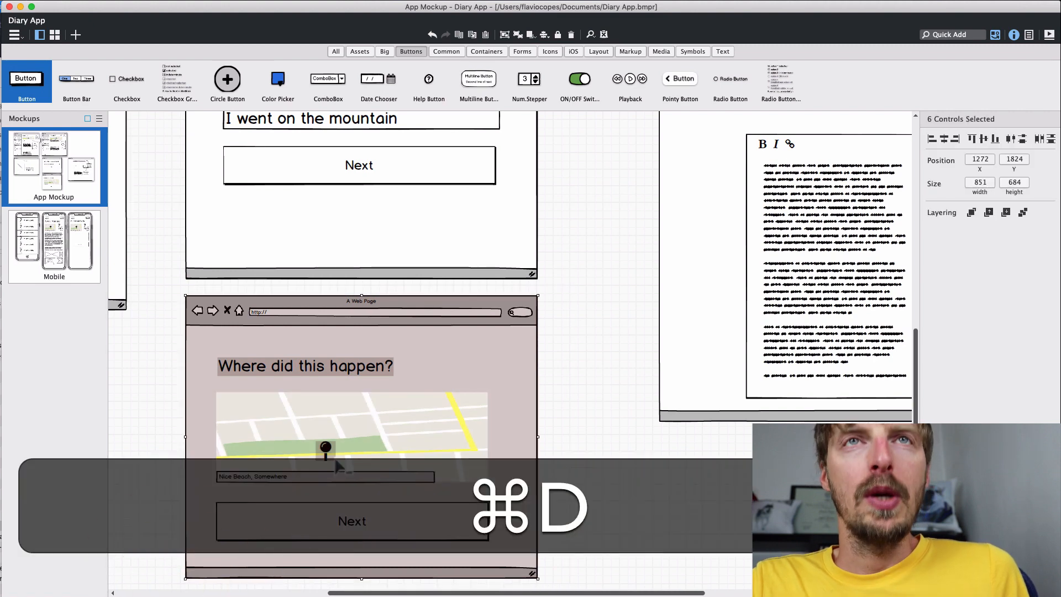
{"action": "left_click_drag", "start_coordinate": [474, 407], "coordinate": [851, 401]}
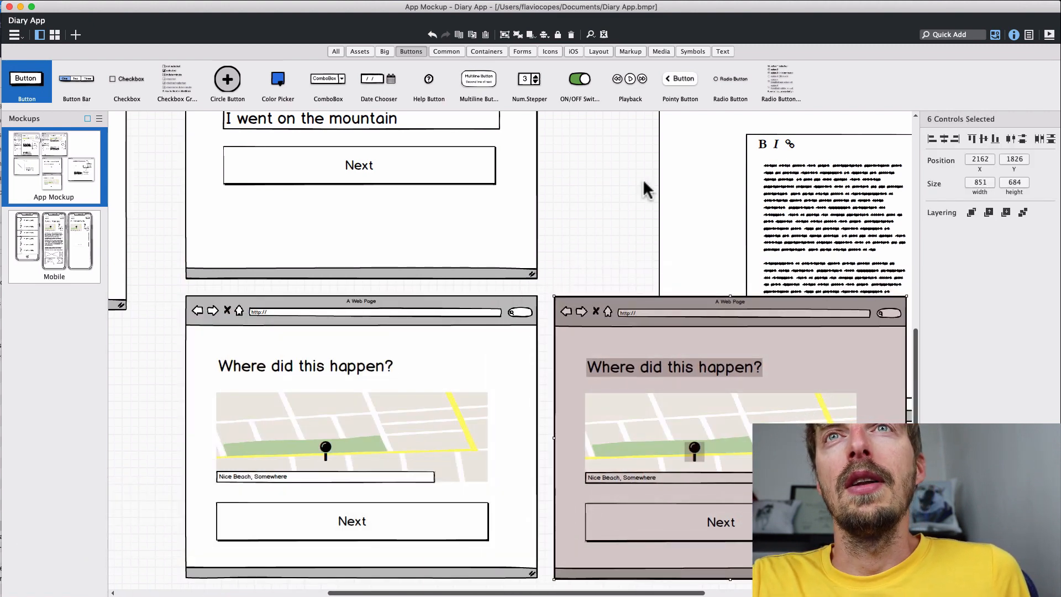
{"action": "left_click", "coordinate": [620, 147]}
Change the title on the new copy to "When did this happen?".
{"action": "double_click", "coordinate": [619, 367]}
{"action": "double_click", "coordinate": [607, 366]}
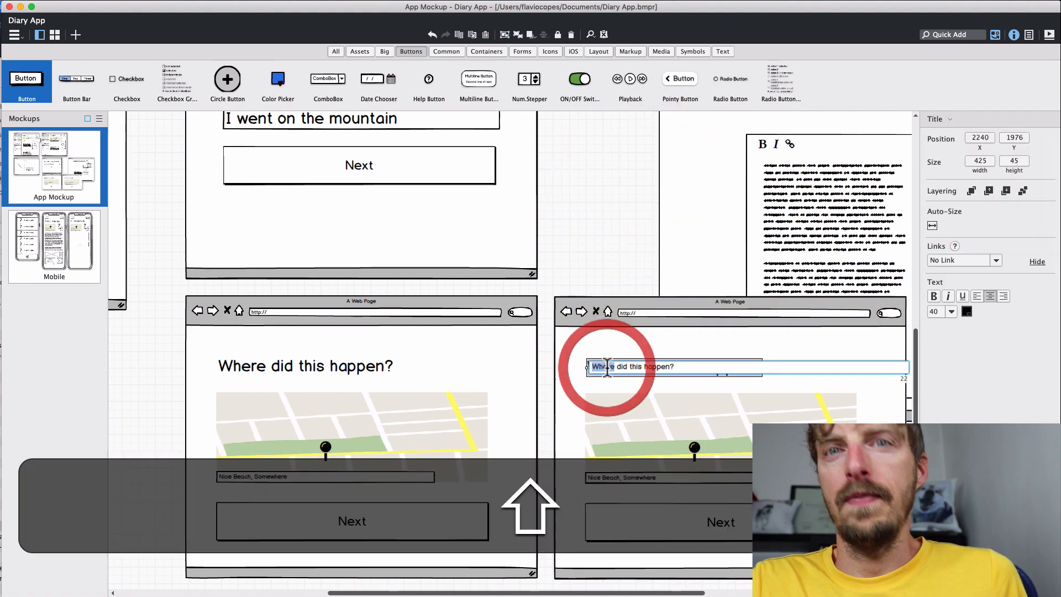
{"action": "type", "text": "Whe"}
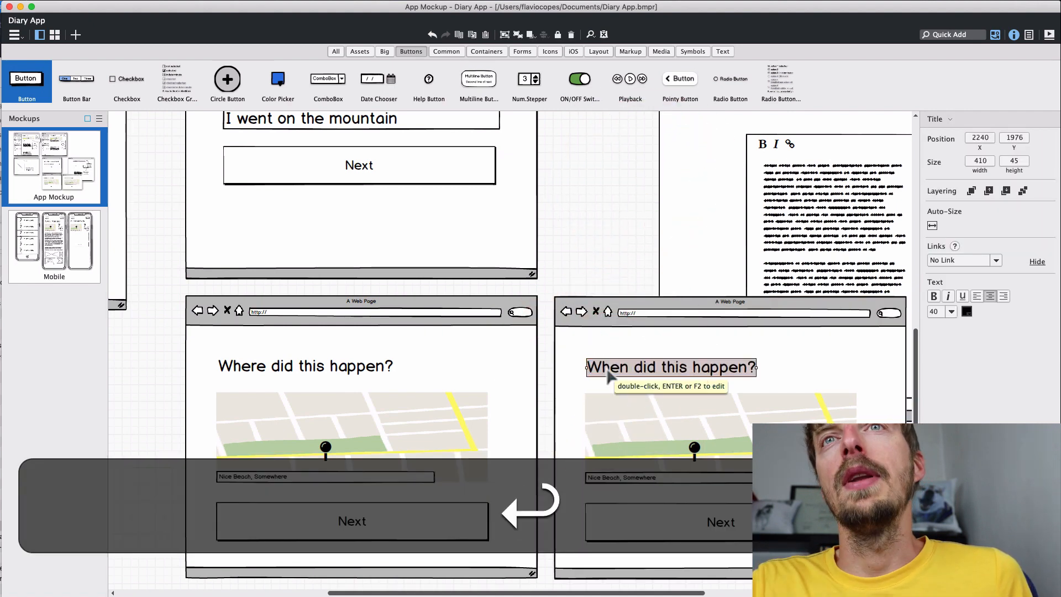
Copy the 7, jun and 2019 date labels together with the June 2019 calendar from the "A new activity" page.
{"action": "left_click", "coordinate": [643, 247]}
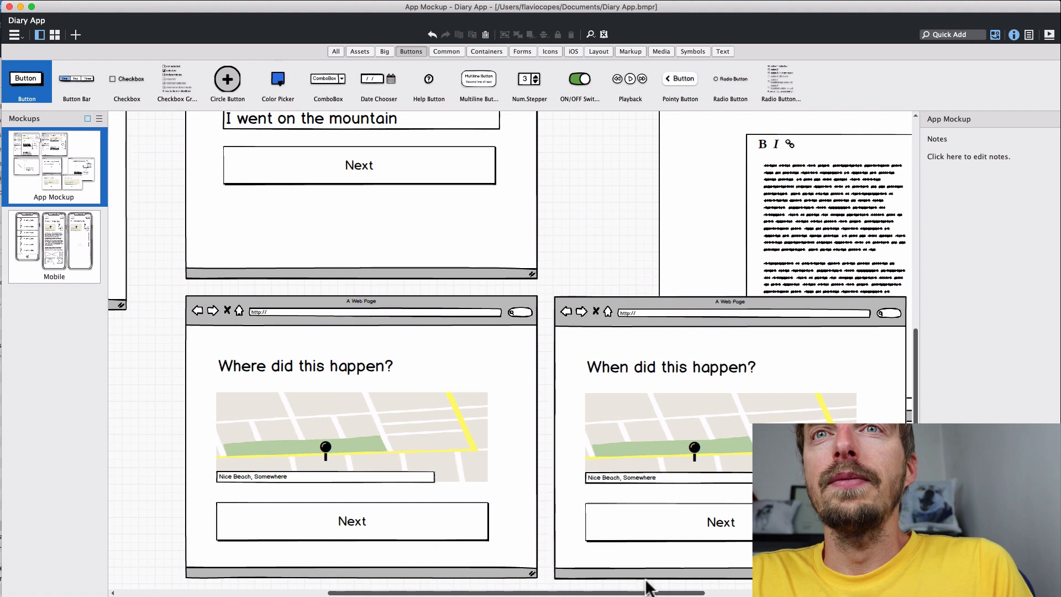
{"action": "scroll", "coordinate": [727, 564], "scroll_direction": "right", "scroll_amount": 5}
{"action": "scroll", "coordinate": [735, 564], "scroll_direction": "up", "scroll_amount": 3}
{"action": "left_click", "coordinate": [822, 142]}
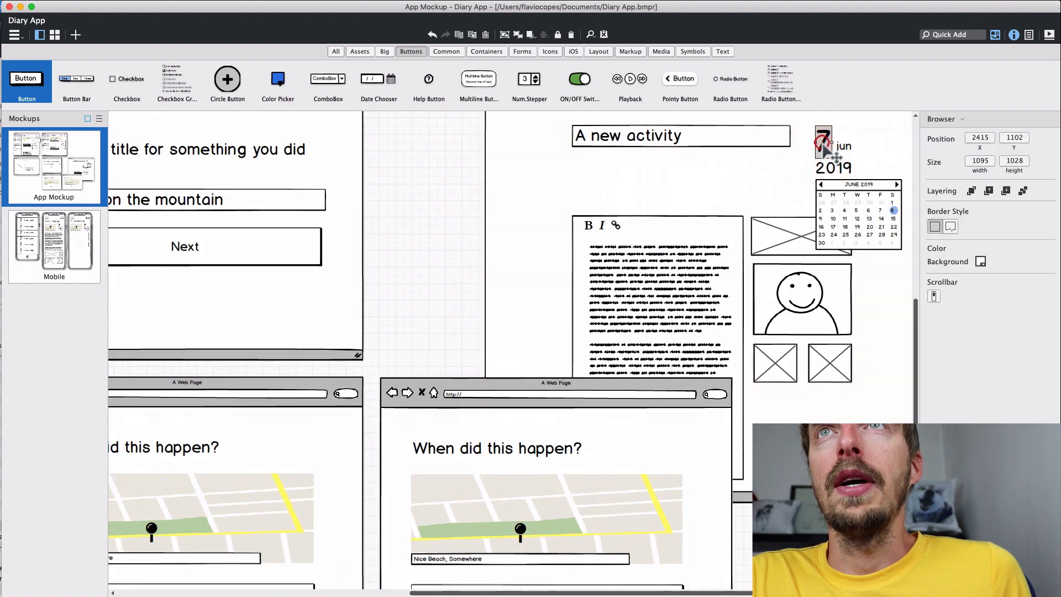
{"action": "left_click", "coordinate": [846, 145], "text": "shift+super"}
{"action": "left_click", "coordinate": [841, 209], "text": "shift+super"}
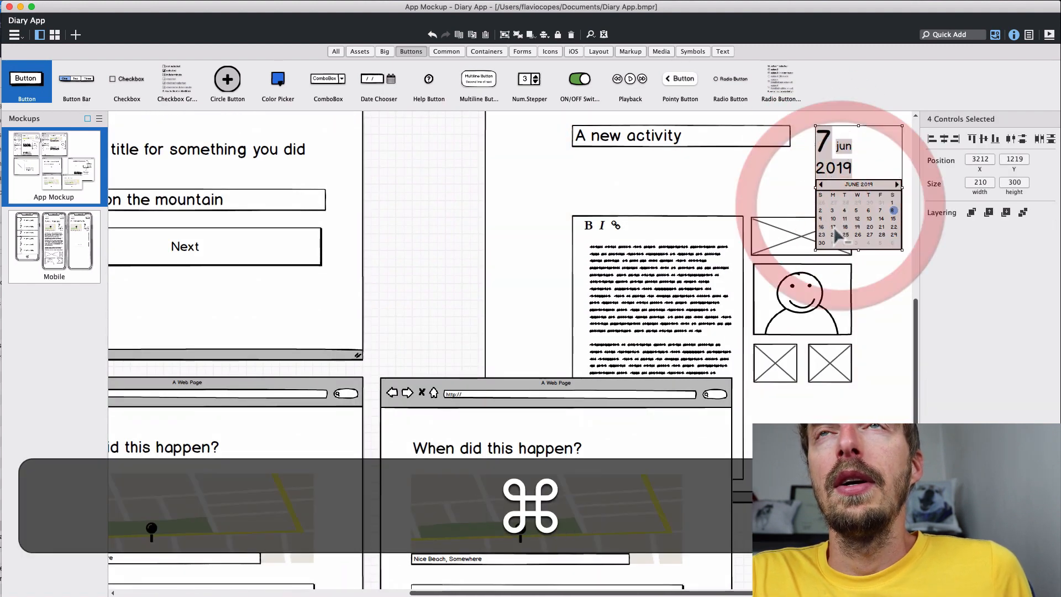
{"action": "key", "text": "super+c"}
Remove the street map, the map pin and the "Nice Beach, Somewhere" field from the "When did this happen?" page.
{"action": "scroll", "coordinate": [525, 401], "scroll_direction": "down", "scroll_amount": 5}
{"action": "left_click", "coordinate": [525, 401]}
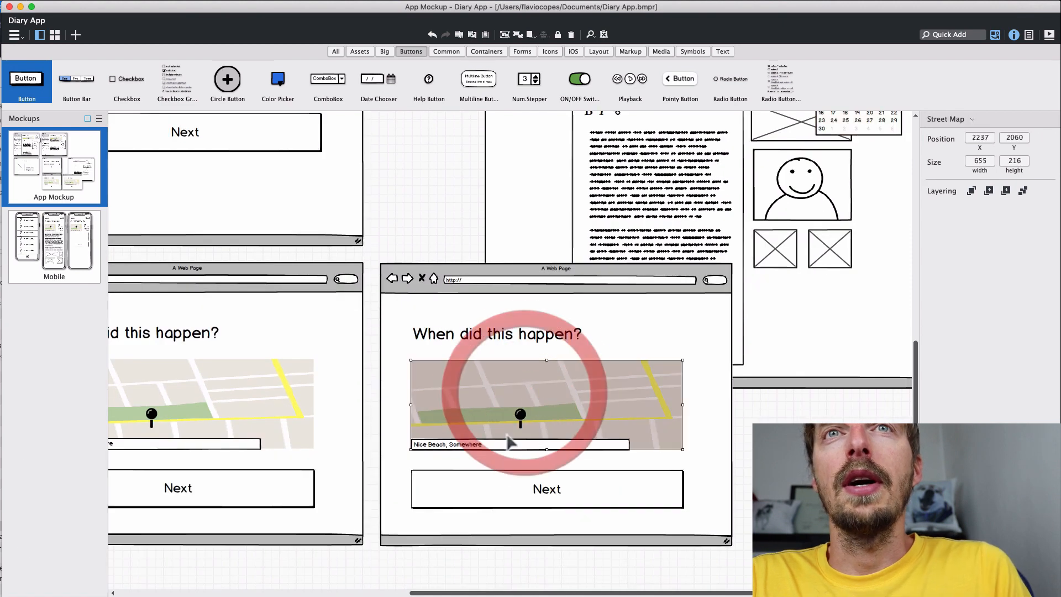
{"action": "key", "text": "BackSpace"}
{"action": "left_click", "coordinate": [523, 421]}
{"action": "key", "text": "BackSpace"}
{"action": "key", "text": "super+BackSpace"}
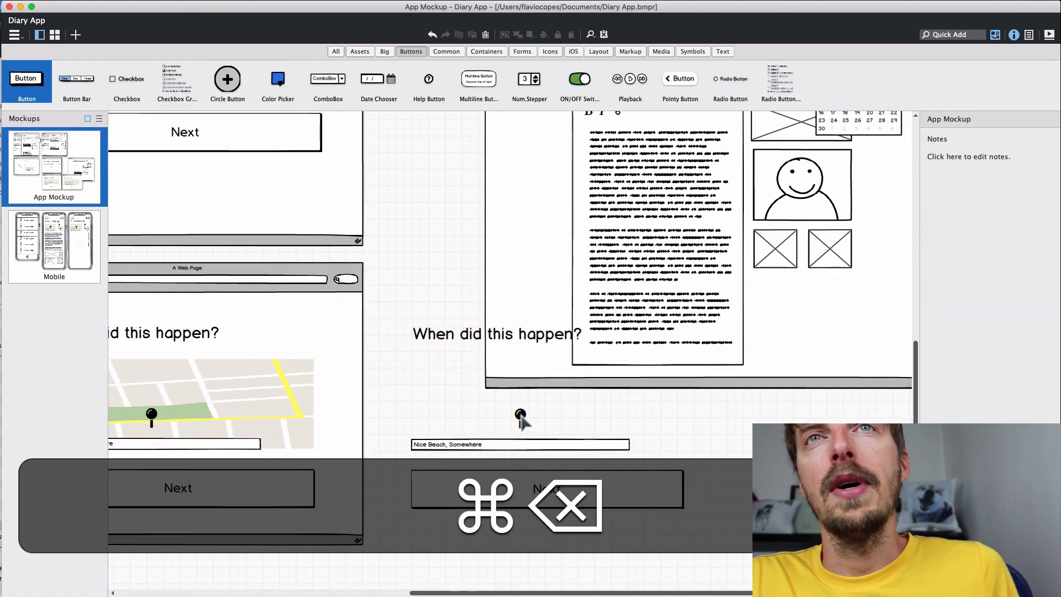
{"action": "key", "text": "super+z"}
{"action": "left_click", "coordinate": [524, 408]}
{"action": "key", "text": "super+BackSpace"}
{"action": "left_click", "coordinate": [525, 442]}
{"action": "key", "text": "BackSpace"}
Paste the copied date labels and calendar beneath the "When did this happen?" title, aligned with its left edge.
{"action": "key", "text": "super+v"}
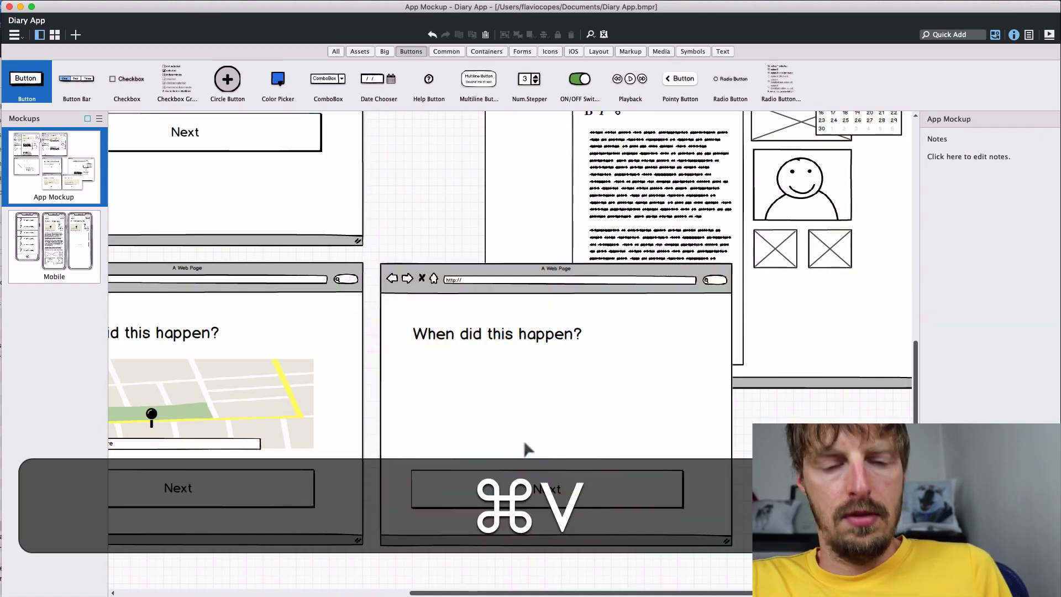
{"action": "left_click_drag", "start_coordinate": [862, 204], "coordinate": [450, 450]}
{"action": "left_click", "coordinate": [529, 389]}
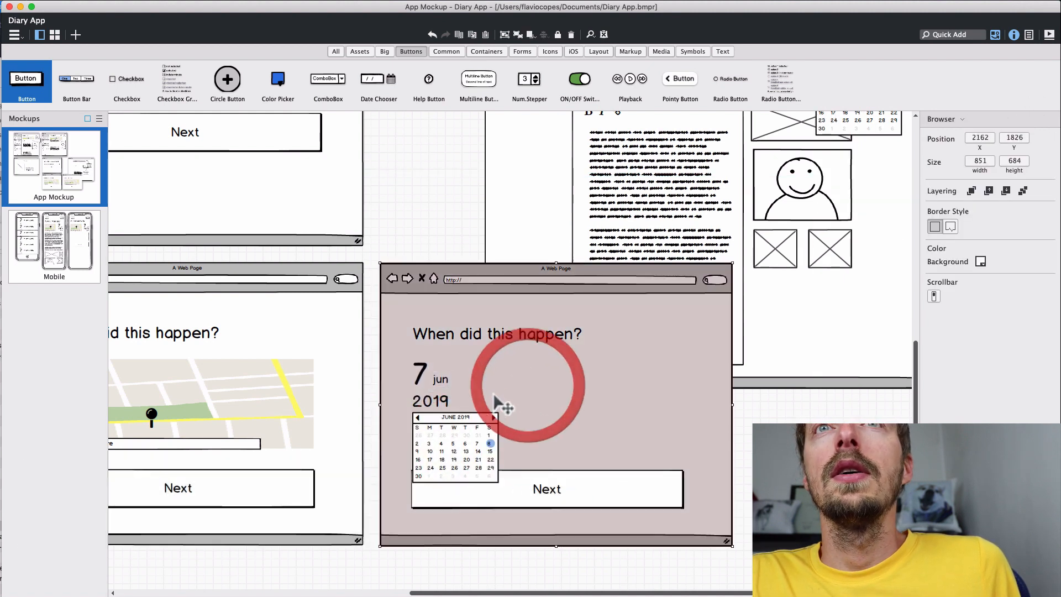
Duplicate the "2019" label on the "When did this happen?" page, change the copy to "8PM" and place it at X 2505, Y 2063.
{"action": "left_click", "coordinate": [430, 404]}
{"action": "key", "text": "super+c"}
{"action": "key", "text": "super+v"}
{"action": "left_click_drag", "start_coordinate": [449, 410], "coordinate": [523, 381]}
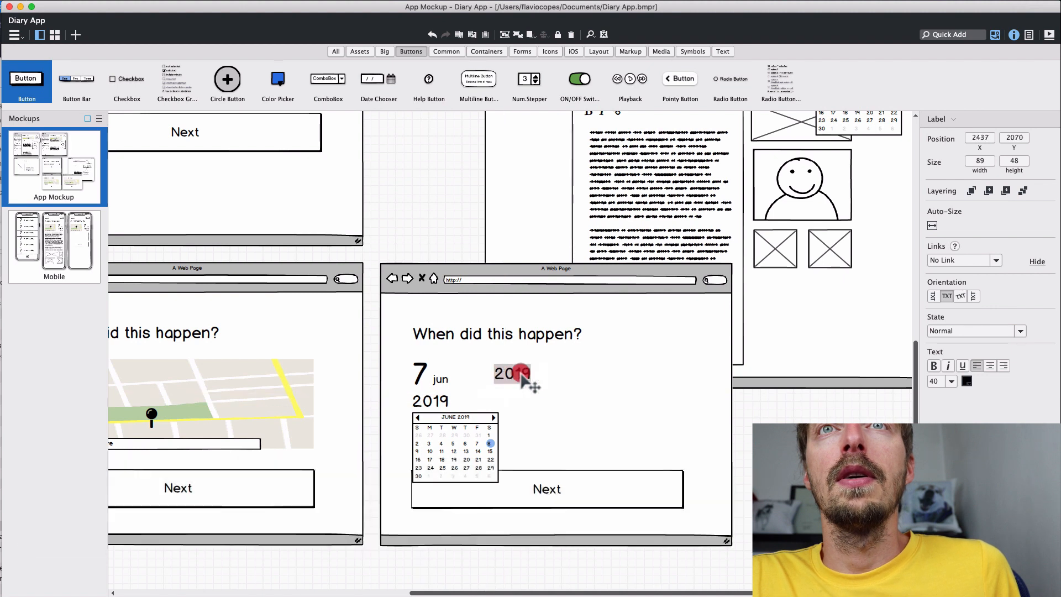
{"action": "double_click", "coordinate": [519, 369]}
{"action": "type", "text": "8PM"}
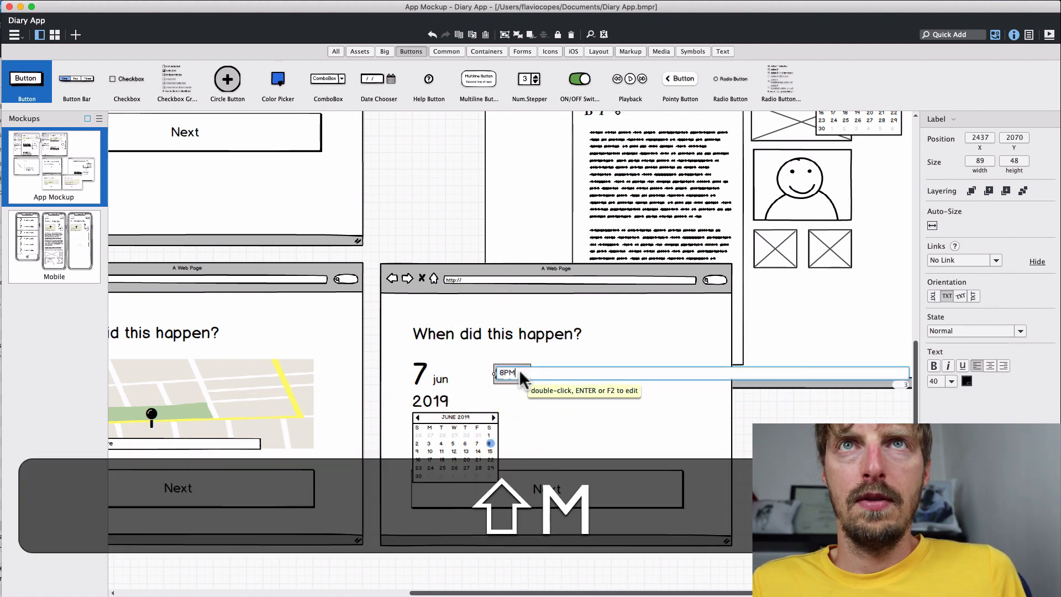
{"action": "key", "text": "alt+shift+Left"}
{"action": "key", "text": "alt+Left"}
{"action": "key", "text": "Return"}
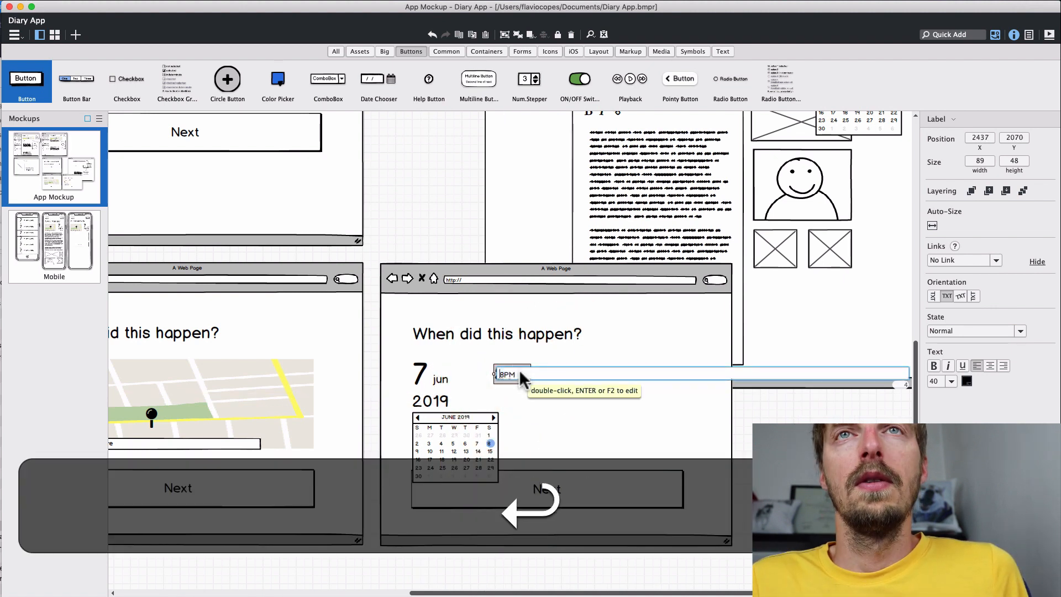
{"action": "left_click_drag", "start_coordinate": [520, 371], "coordinate": [501, 383]}
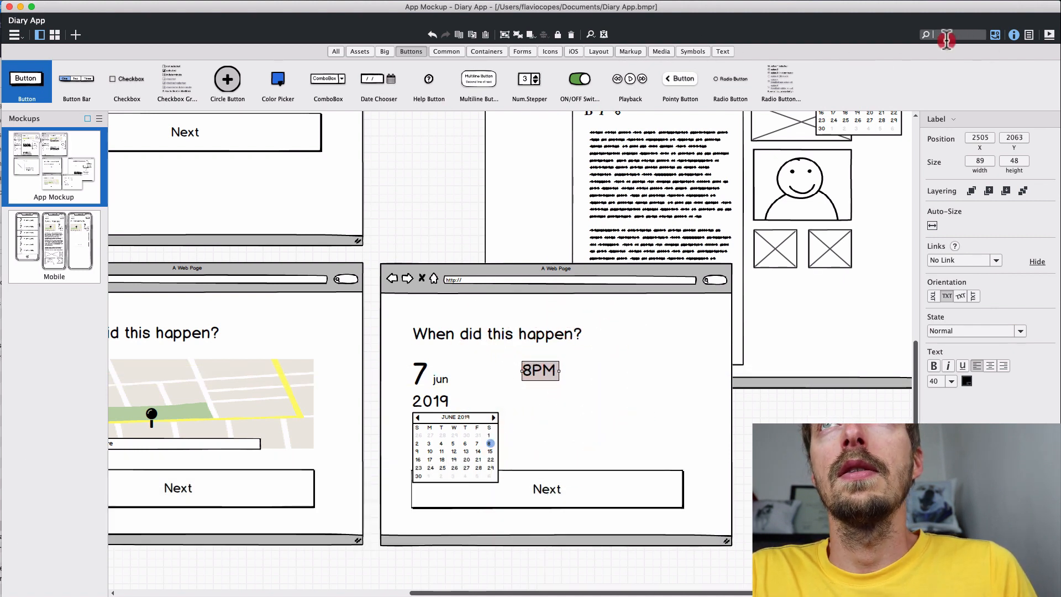
Add a Time Picker and place it below the "8PM" label at X 2512, Y 2117.
{"action": "type", "text": "time"}
{"action": "key", "text": "BackSpace"}
{"action": "type", "text": "e"}
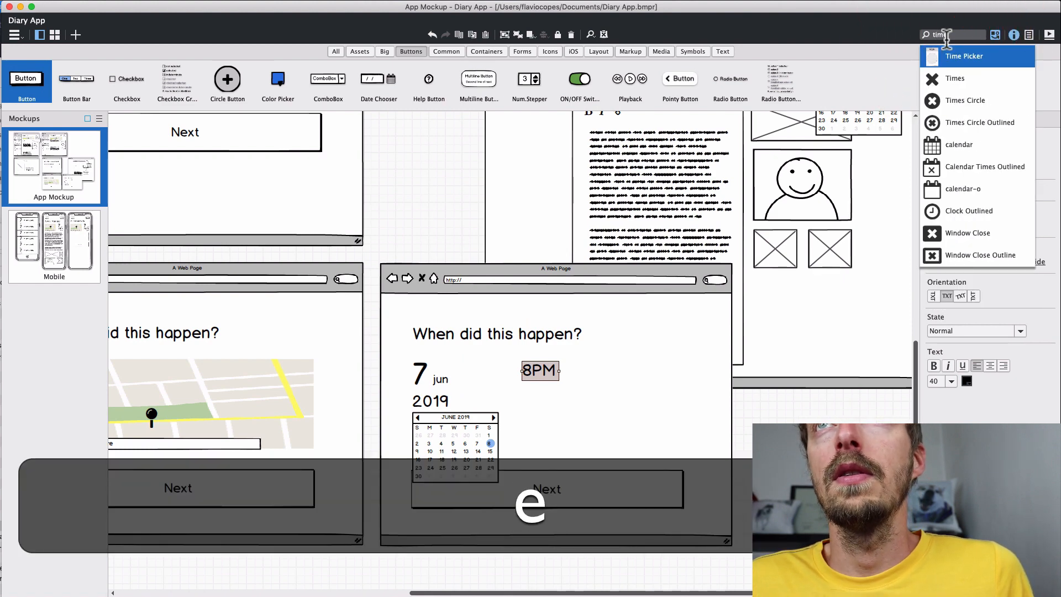
{"action": "left_click", "coordinate": [957, 55]}
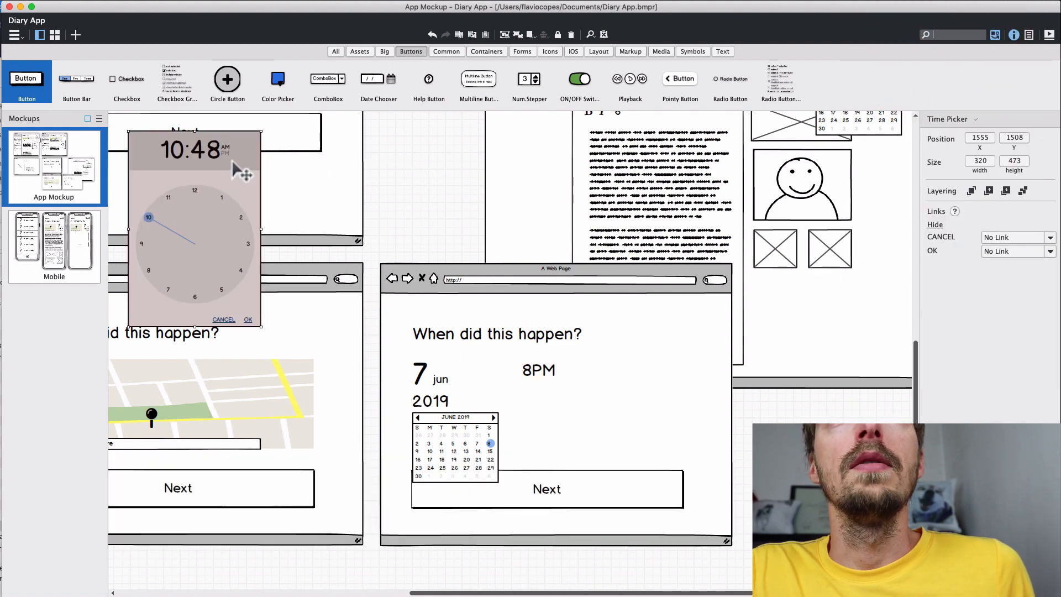
{"action": "left_click_drag", "start_coordinate": [231, 160], "coordinate": [597, 412]}
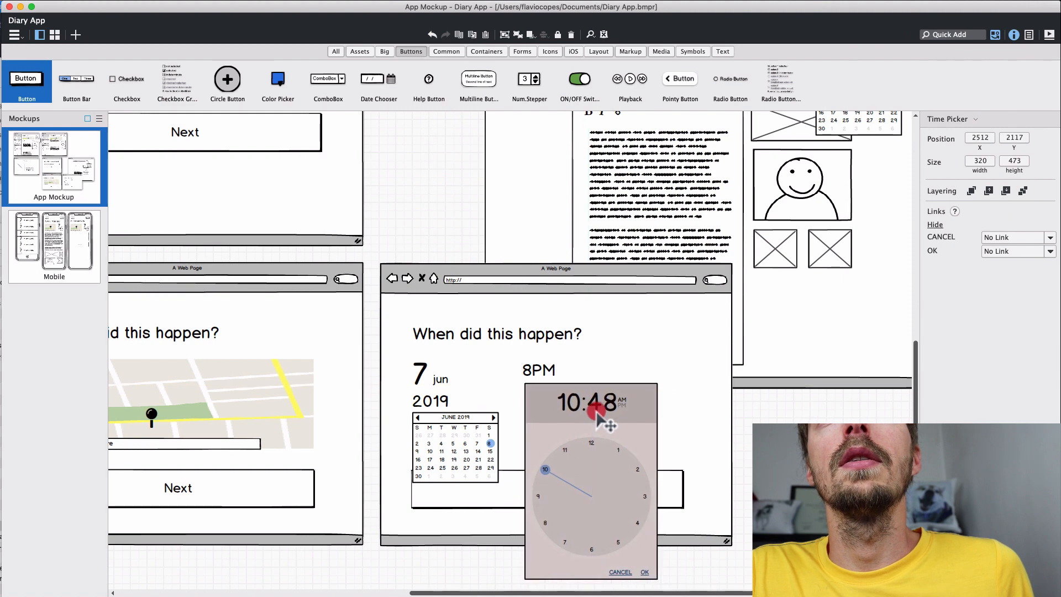
{"action": "left_click", "coordinate": [630, 377]}
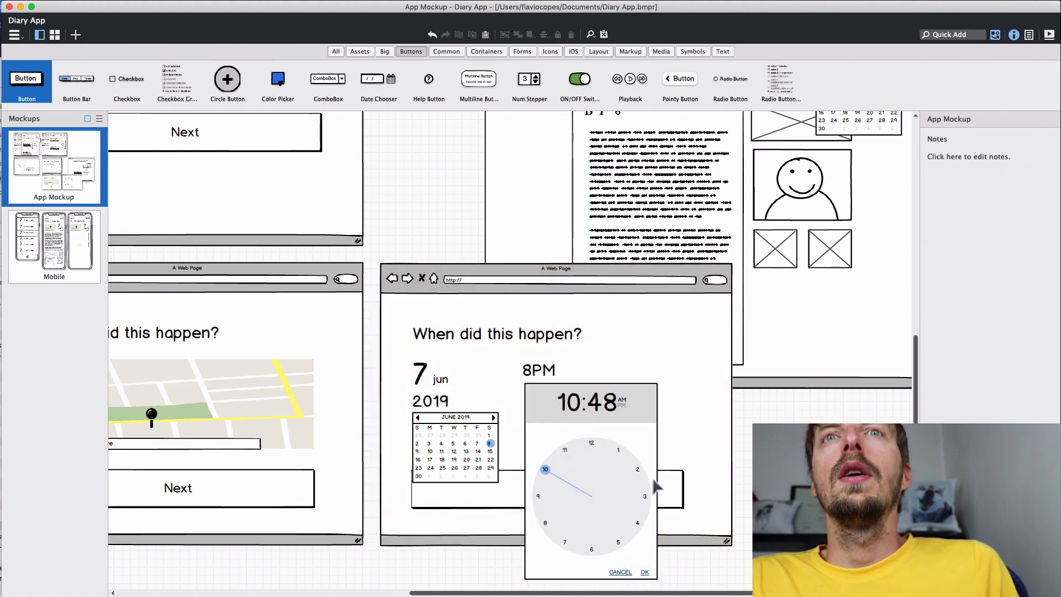
Move the whole "A new activity" page away from the "When did this happen?" page to X 2606, Y 827.
{"action": "scroll", "coordinate": [628, 248], "scroll_direction": "up", "scroll_amount": 10}
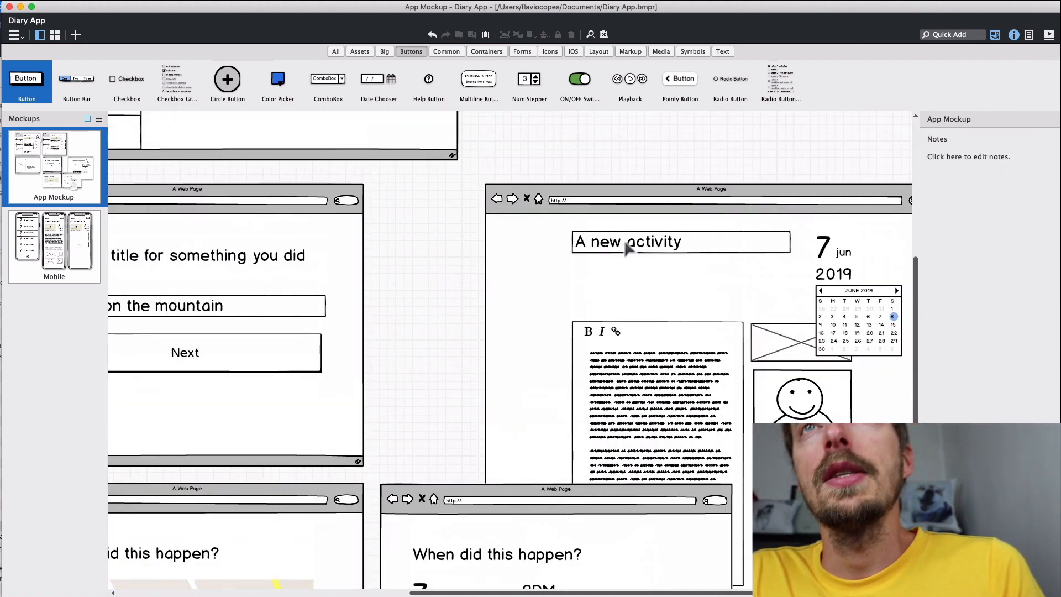
{"action": "left_click", "coordinate": [659, 288]}
{"action": "scroll", "coordinate": [658, 288], "scroll_direction": "down", "scroll_amount": 5}
{"action": "scroll", "coordinate": [658, 287], "scroll_direction": "right", "scroll_amount": 3}
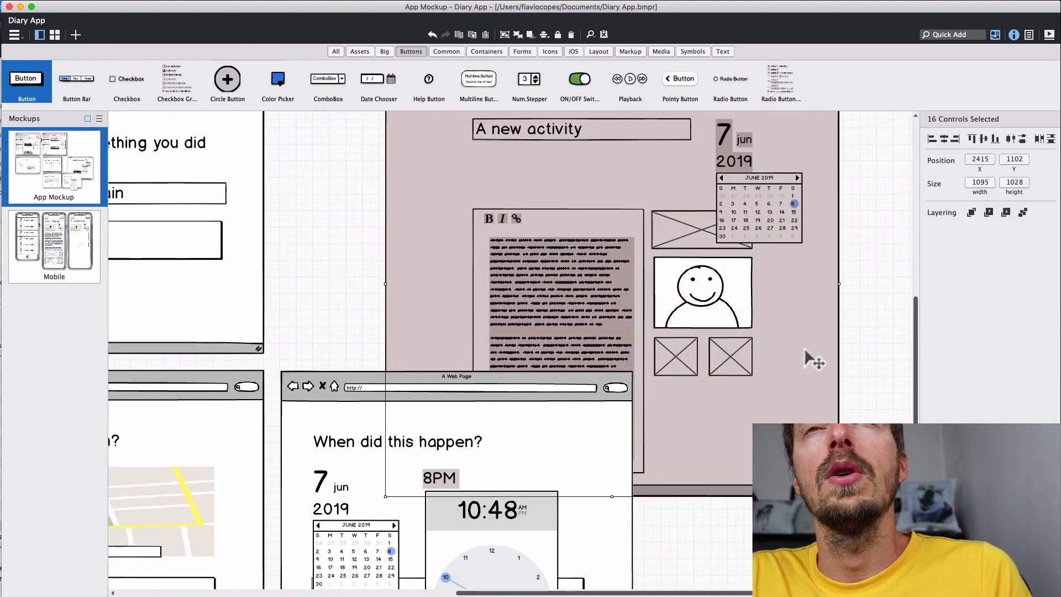
{"action": "scroll", "coordinate": [806, 355], "scroll_direction": "up", "scroll_amount": 3}
{"action": "left_click_drag", "start_coordinate": [509, 333], "coordinate": [572, 218]}
{"action": "scroll", "coordinate": [339, 326], "scroll_direction": "up", "scroll_amount": 4}
{"action": "scroll", "coordinate": [343, 327], "scroll_direction": "down", "scroll_amount": 4}
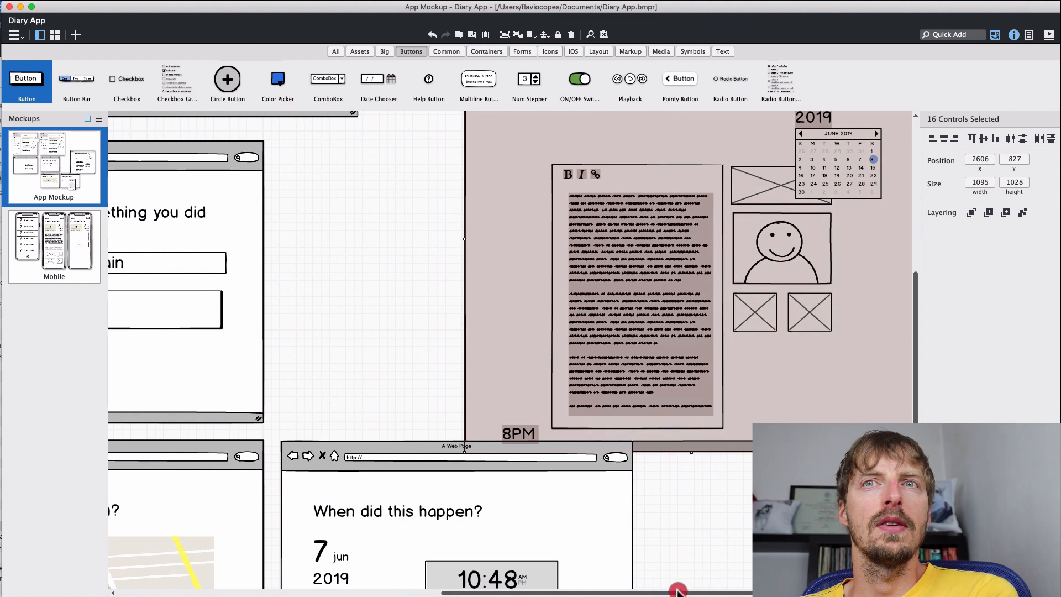
Delete the Next button from the "Enter a title for something you did" page and extend its browser window downward to a height of 907.
{"action": "left_click_drag", "start_coordinate": [677, 589], "coordinate": [519, 589]}
{"action": "scroll", "coordinate": [641, 478], "scroll_direction": "down", "scroll_amount": 2}
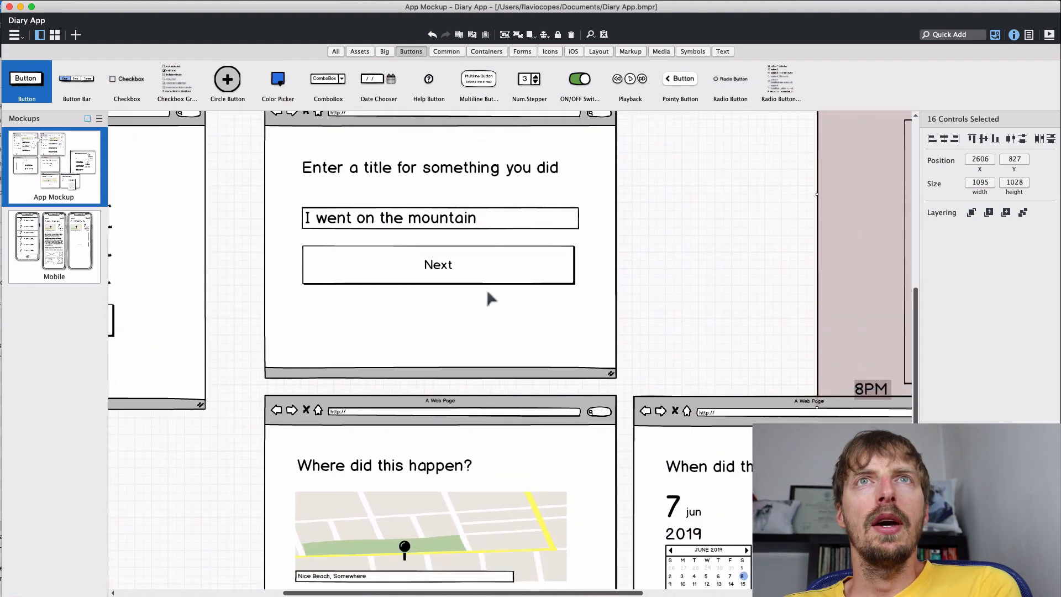
{"action": "left_click", "coordinate": [463, 279]}
{"action": "scroll", "coordinate": [446, 197], "scroll_direction": "down", "scroll_amount": 3}
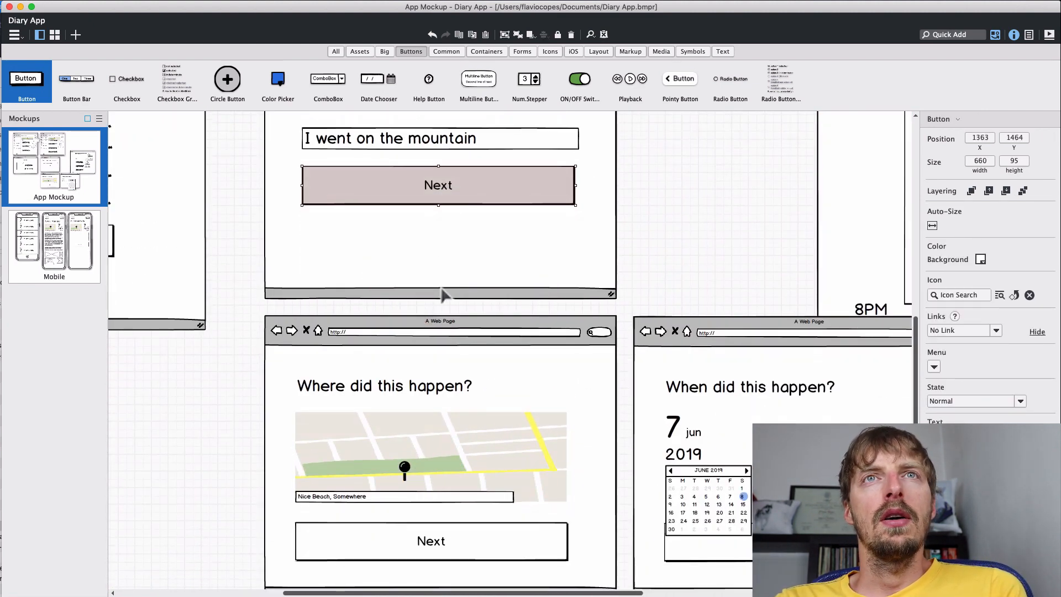
{"action": "left_click", "coordinate": [441, 289]}
{"action": "left_click", "coordinate": [429, 184]}
{"action": "key", "text": "BackSpace"}
{"action": "left_click", "coordinate": [433, 296]}
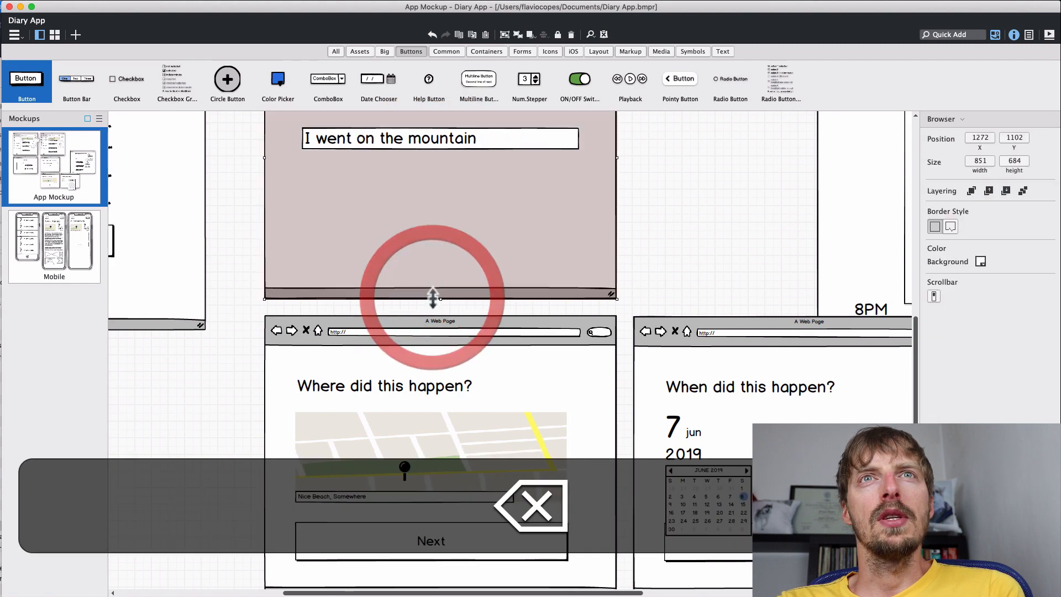
{"action": "left_click_drag", "start_coordinate": [433, 298], "coordinate": [437, 382]}
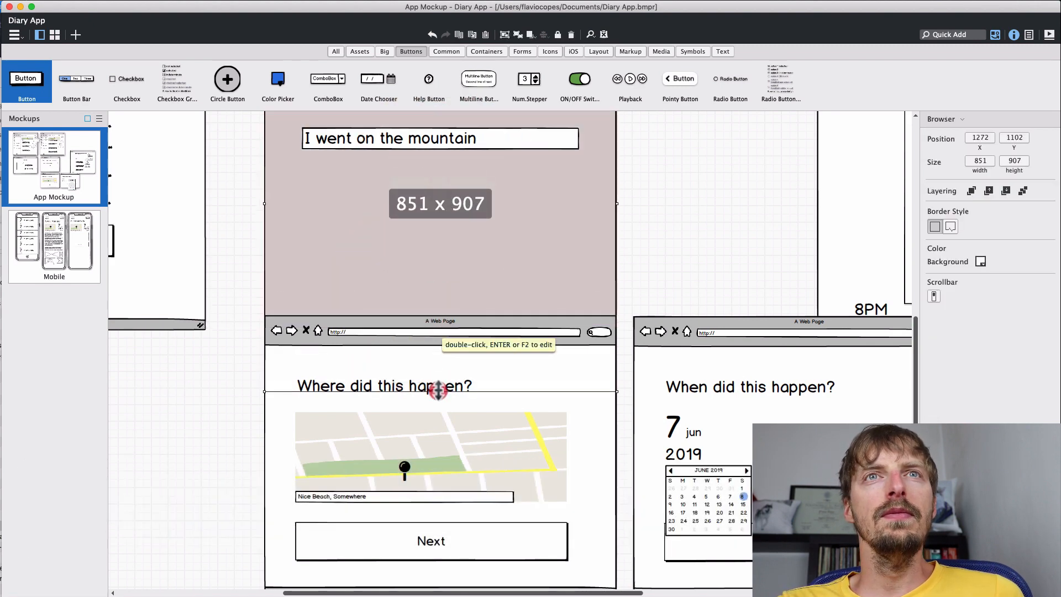
Move the "Where did this happen?" title, map, pin and location field up beneath the "I went on the mountain" field.
{"action": "left_click", "coordinate": [438, 398]}
{"action": "left_click", "coordinate": [433, 421], "text": "shift"}
{"action": "left_click", "coordinate": [355, 493], "text": "shift"}
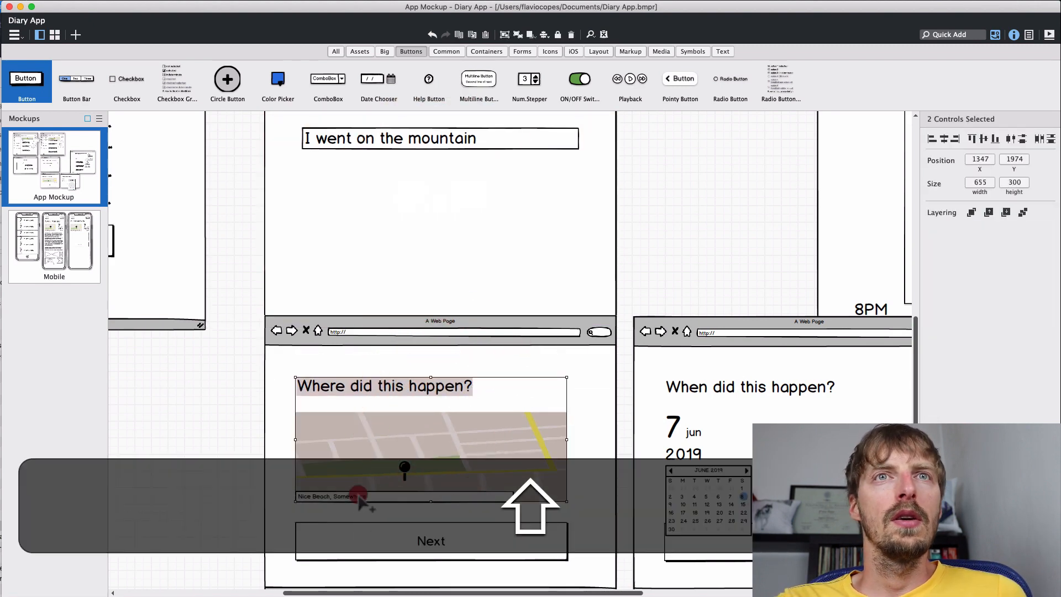
{"action": "left_click", "coordinate": [407, 467], "text": "shift"}
{"action": "left_click_drag", "start_coordinate": [405, 470], "coordinate": [407, 267]}
Delete the emptied browser window and the leftover Next button of the former "Where did this happen?" page.
{"action": "left_click", "coordinate": [391, 423]}
{"action": "key", "text": "BackSpace"}
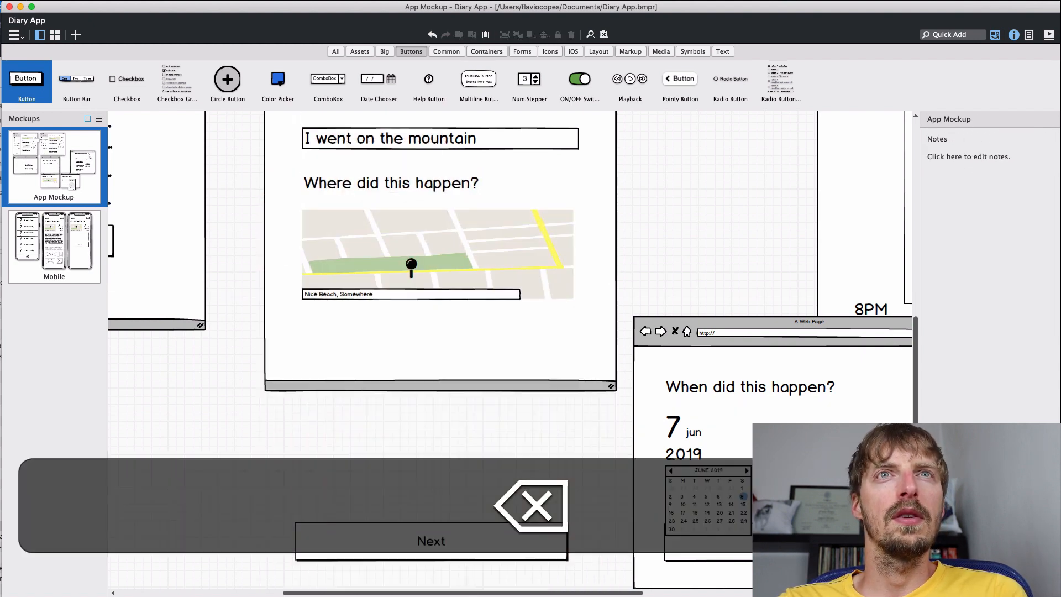
{"action": "left_click", "coordinate": [450, 544]}
{"action": "key", "text": "BackSpace"}
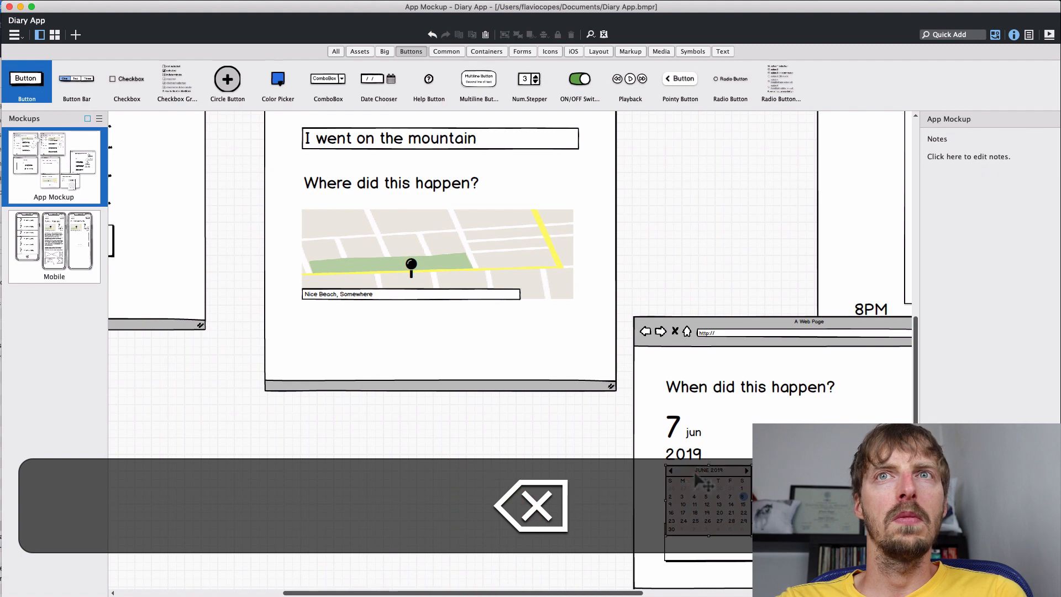
Move the date labels, calendar and time picker from the "When did this happen?" page to below the map of the title page.
{"action": "left_click", "coordinate": [692, 473]}
{"action": "left_click", "coordinate": [685, 439], "text": "super"}
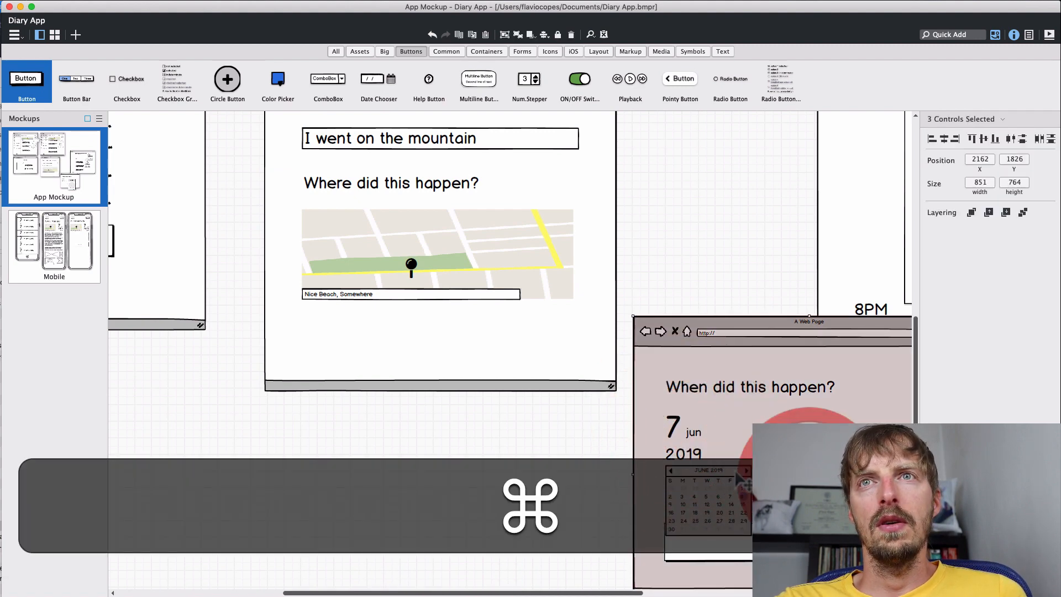
{"action": "left_click", "coordinate": [684, 453]}
{"action": "left_click", "coordinate": [690, 432], "text": "super"}
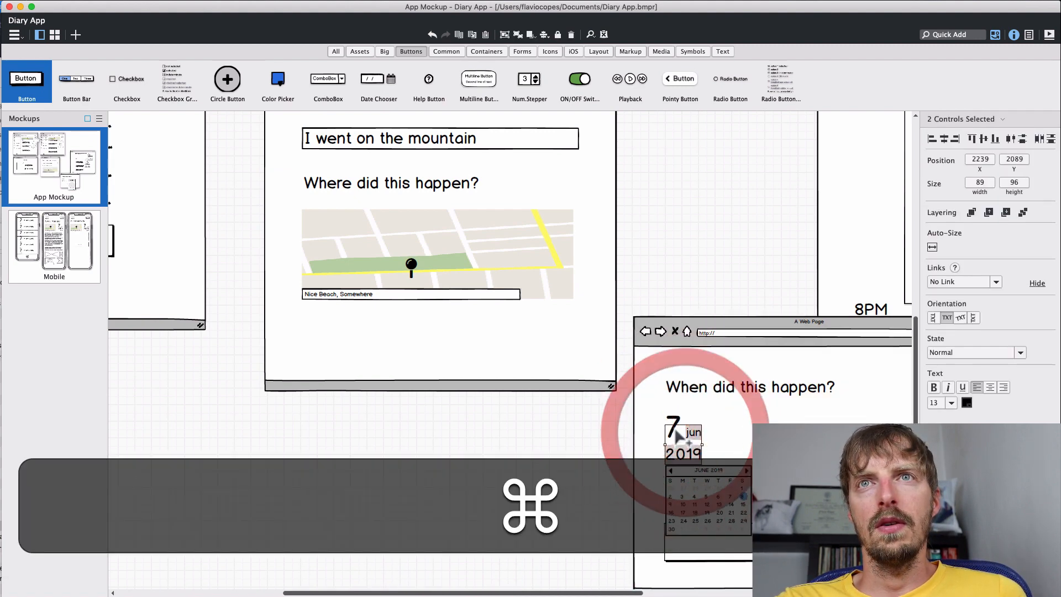
{"action": "left_click", "coordinate": [676, 434], "text": "super"}
{"action": "left_click", "coordinate": [703, 490], "text": "super"}
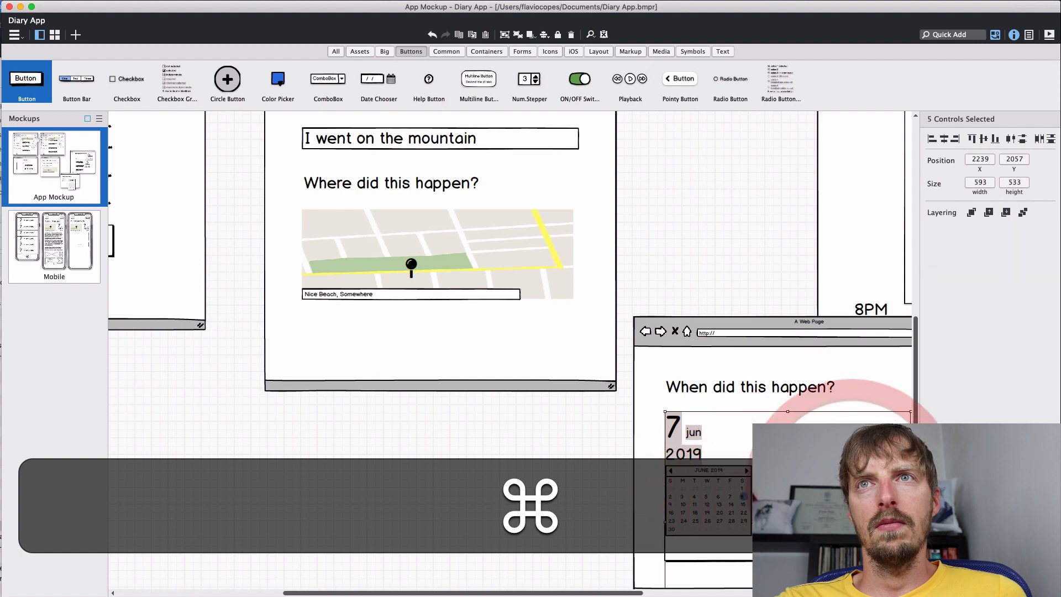
{"action": "left_click_drag", "start_coordinate": [832, 468], "coordinate": [475, 415]}
Extend the title page's browser window to a height of 2124 and move the "When did this happen?" title beneath the map.
{"action": "left_click", "coordinate": [393, 381]}
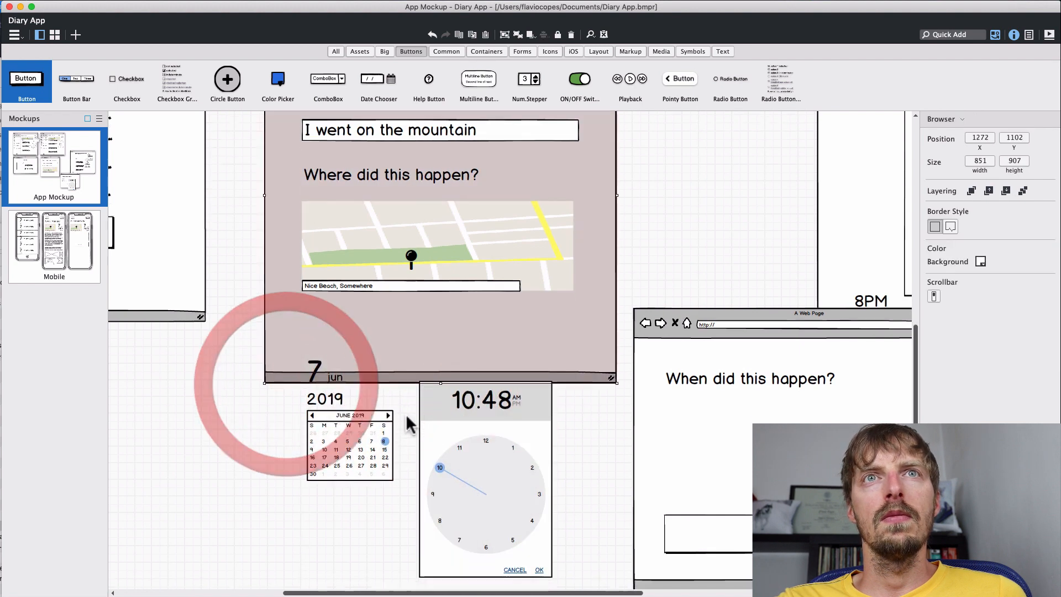
{"action": "scroll", "coordinate": [405, 414], "scroll_direction": "down", "scroll_amount": 2}
{"action": "left_click_drag", "start_coordinate": [441, 352], "coordinate": [451, 583]}
{"action": "left_click_drag", "start_coordinate": [758, 319], "coordinate": [398, 272]}
{"action": "left_click", "coordinate": [440, 564]}
{"action": "left_click_drag", "start_coordinate": [440, 576], "coordinate": [404, 575]}
Copy the text editor with its formatting icons and the picture placeholders from the "A new activity" page.
{"action": "scroll", "coordinate": [779, 365], "scroll_direction": "up", "scroll_amount": 10}
{"action": "scroll", "coordinate": [819, 302], "scroll_direction": "up", "scroll_amount": 2}
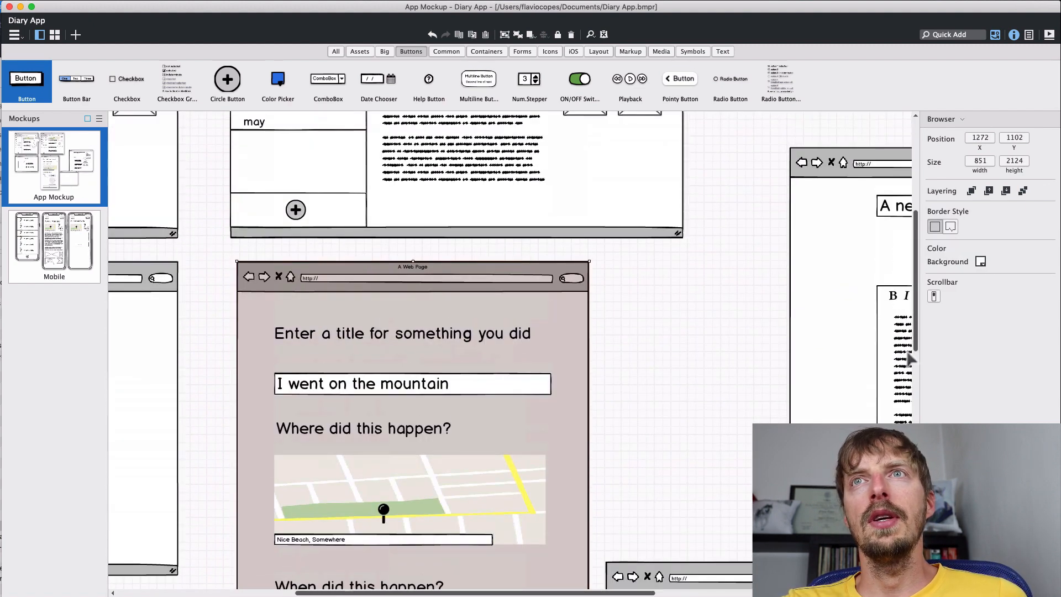
{"action": "left_click", "coordinate": [884, 347]}
{"action": "scroll", "coordinate": [874, 343], "scroll_direction": "down", "scroll_amount": 1}
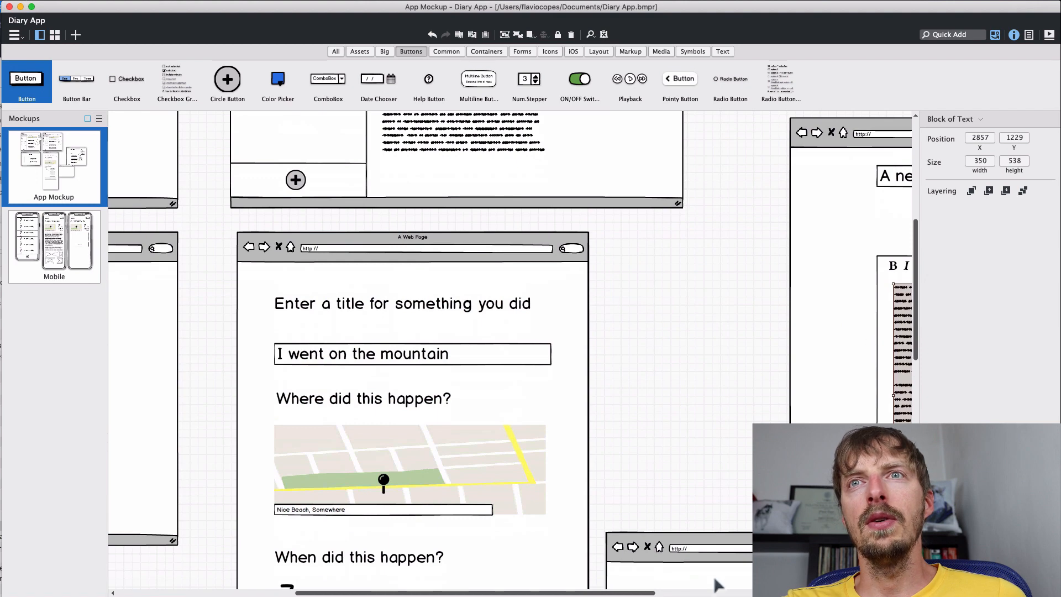
{"action": "scroll", "coordinate": [644, 590], "scroll_direction": "right", "scroll_amount": 10}
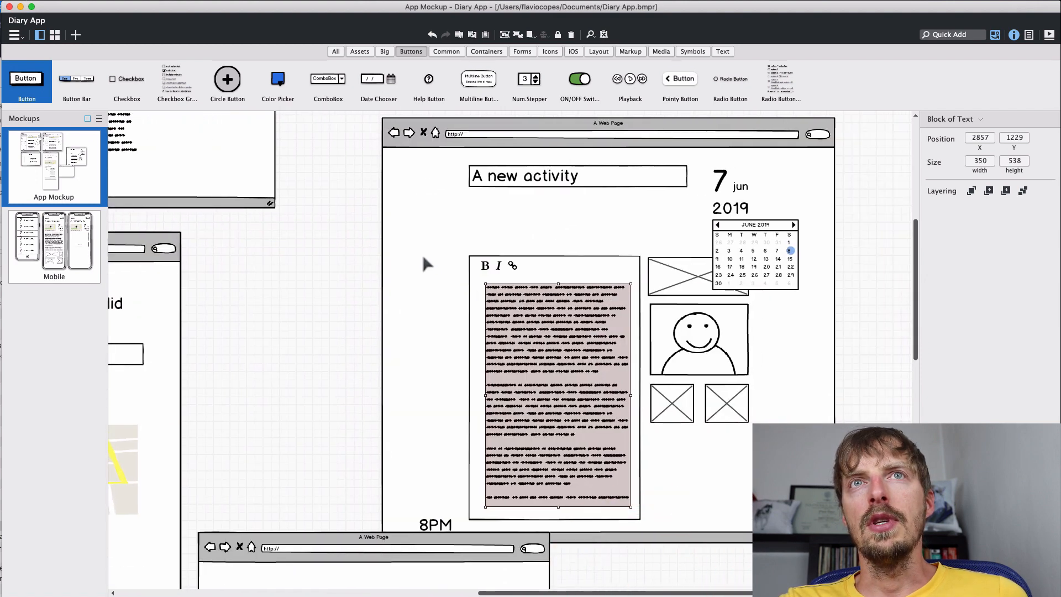
{"action": "left_click", "coordinate": [430, 259]}
{"action": "left_click_drag", "start_coordinate": [288, 245], "coordinate": [803, 531]}
{"action": "key", "text": "super+c"}
Move the Next button lower on the combined entry page and extend the page's bottom edge.
{"action": "left_click_drag", "start_coordinate": [512, 591], "coordinate": [379, 591]}
{"action": "scroll", "coordinate": [644, 436], "scroll_direction": "down", "scroll_amount": 10}
{"action": "scroll", "coordinate": [642, 431], "scroll_direction": "down", "scroll_amount": 5}
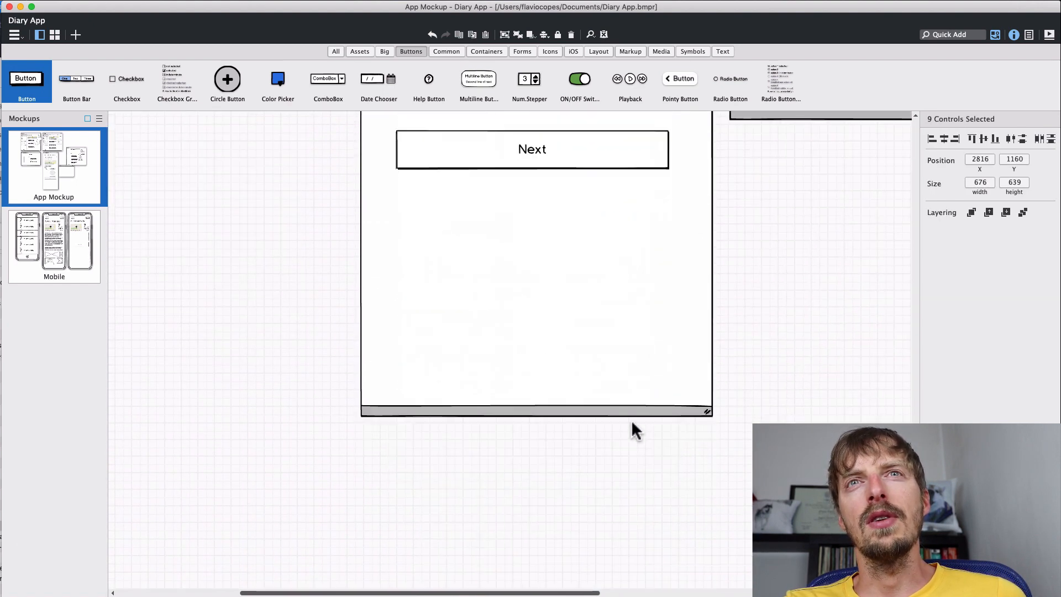
{"action": "left_click_drag", "start_coordinate": [542, 163], "coordinate": [540, 501]}
Paste the text editor and picture placeholders and place them beneath the calendar and time picker at X 1374, Y 2510.
{"action": "key", "text": "cmd+v"}
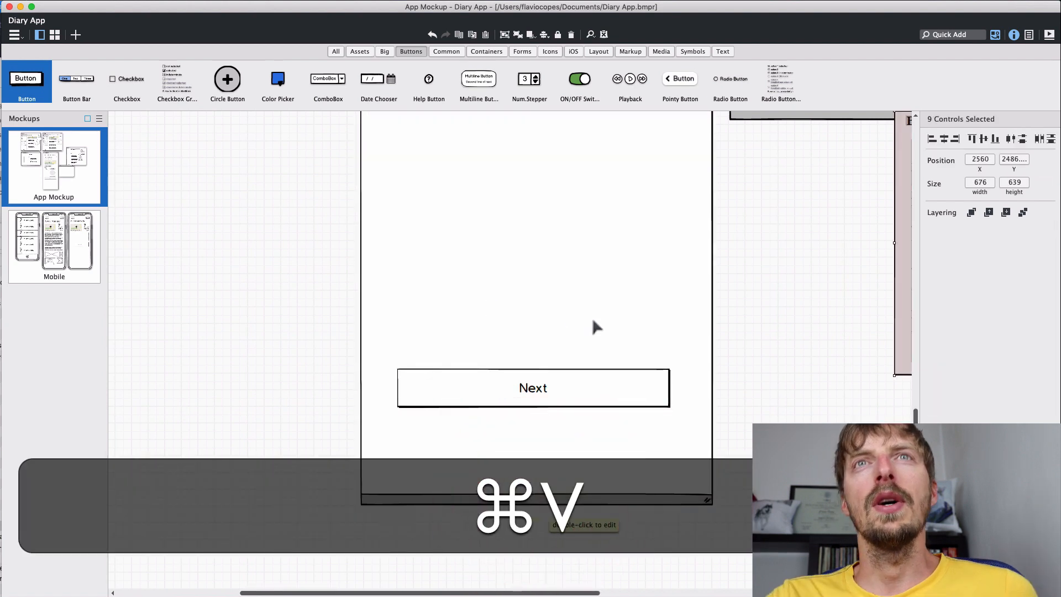
{"action": "scroll", "coordinate": [596, 326], "scroll_direction": "up", "scroll_amount": 3}
{"action": "left_click_drag", "start_coordinate": [906, 317], "coordinate": [413, 324]}
{"action": "left_click", "coordinate": [623, 302]}
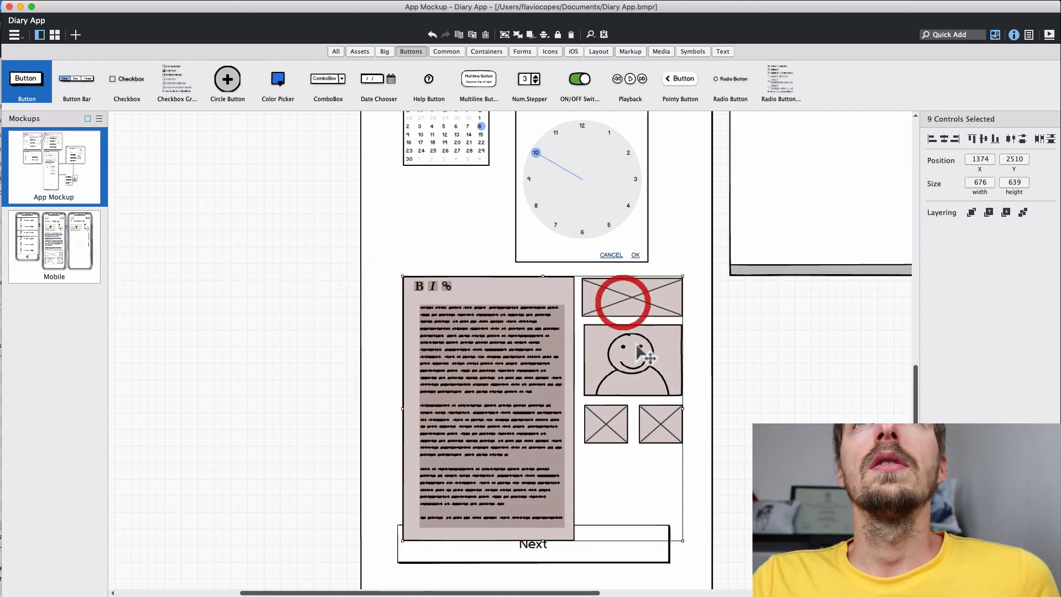
Delete the four picture placeholders beside the text editor on the combined entry page.
{"action": "left_click", "coordinate": [776, 391]}
{"action": "left_click", "coordinate": [633, 359]}
{"action": "key", "text": "BackSpace"}
{"action": "left_click", "coordinate": [663, 423]}
{"action": "left_click", "coordinate": [620, 422]}
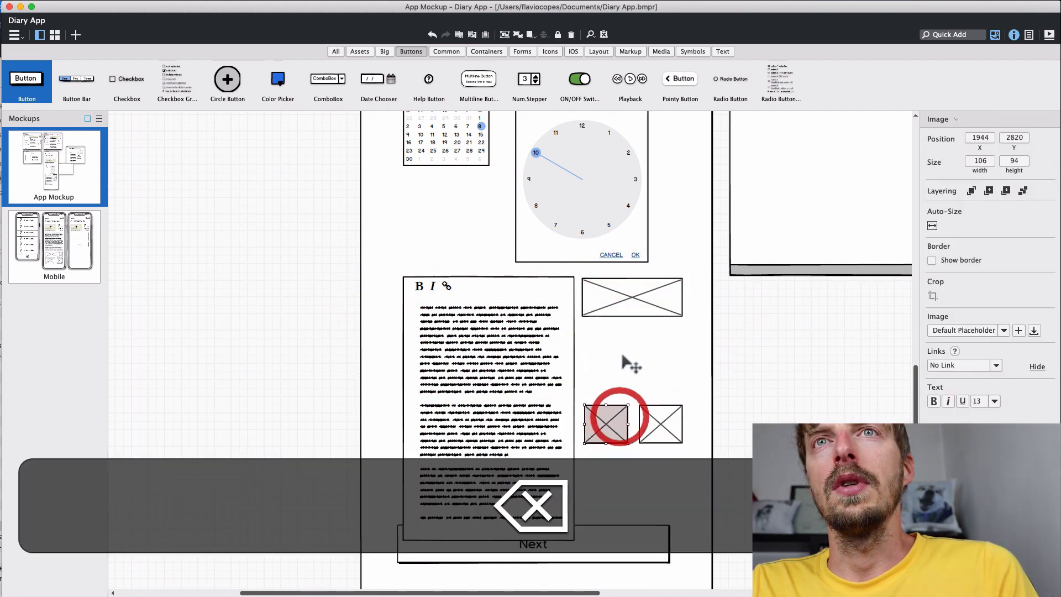
{"action": "key", "text": "BackSpace"}
{"action": "left_click", "coordinate": [645, 289]}
{"action": "key", "text": "BackSpace"}
{"action": "left_click", "coordinate": [659, 423]}
{"action": "key", "text": "BackSpace"}
Make the text editor's frame wider and shorter, and resize its block of text to 522 by 335.
{"action": "left_click", "coordinate": [486, 441]}
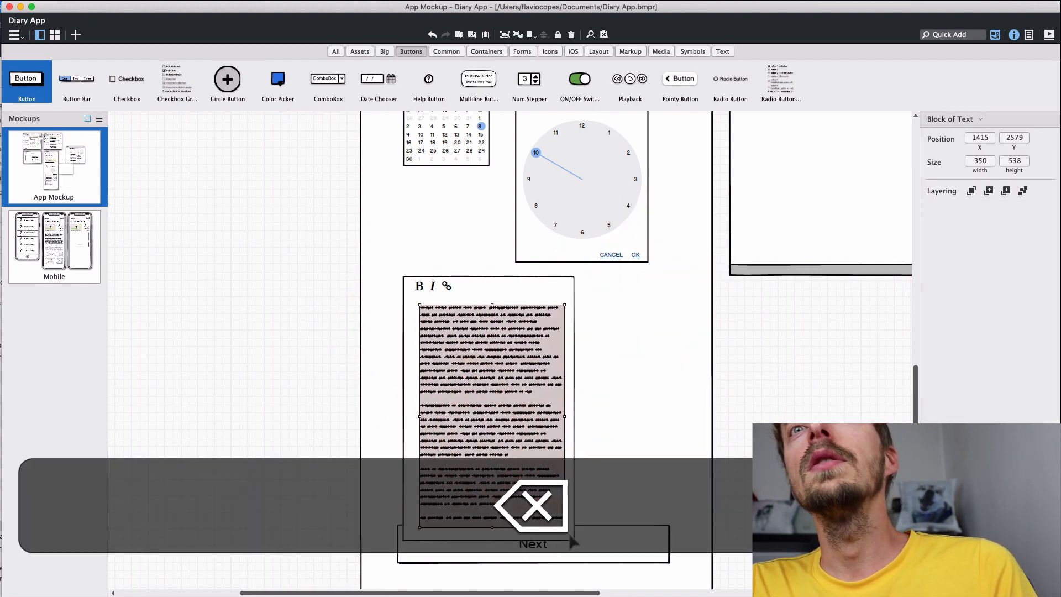
{"action": "left_click", "coordinate": [575, 537]}
{"action": "left_click_drag", "start_coordinate": [574, 537], "coordinate": [651, 456]}
{"action": "left_click", "coordinate": [552, 407]}
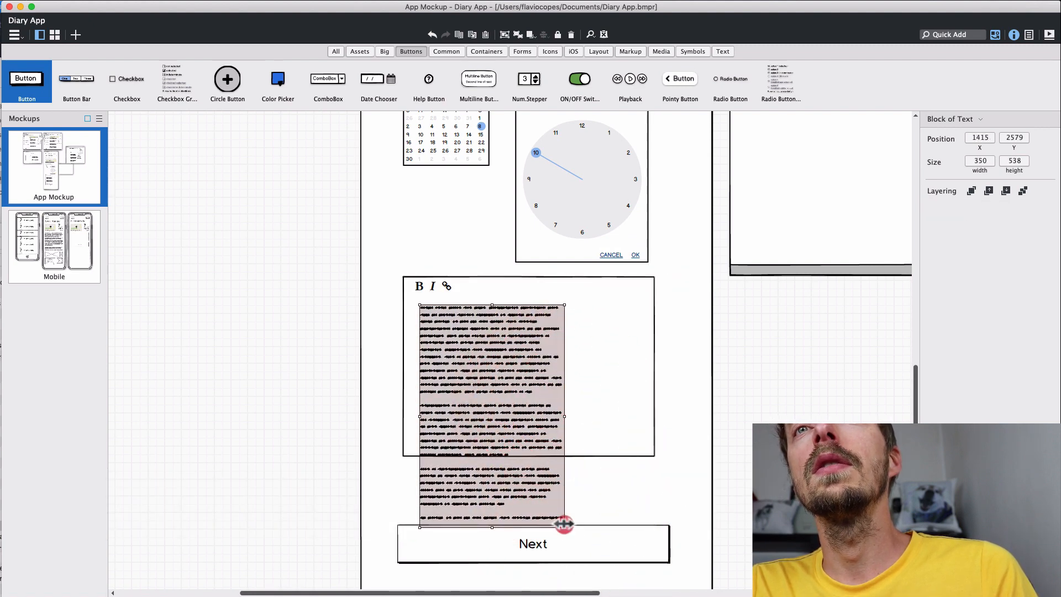
{"action": "left_click_drag", "start_coordinate": [565, 526], "coordinate": [641, 441]}
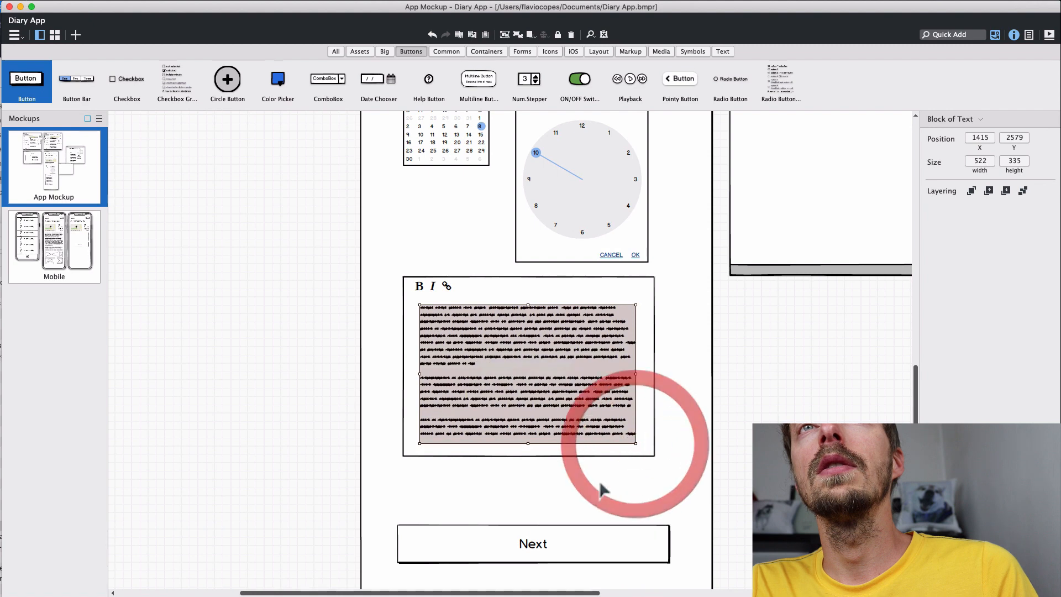
Duplicate the Next button and place the copy between the text editor and the original at X 1370, Y 2972.
{"action": "left_click", "coordinate": [599, 486]}
{"action": "scroll", "coordinate": [583, 391], "scroll_direction": "up", "scroll_amount": 6}
{"action": "scroll", "coordinate": [583, 391], "scroll_direction": "down", "scroll_amount": 9}
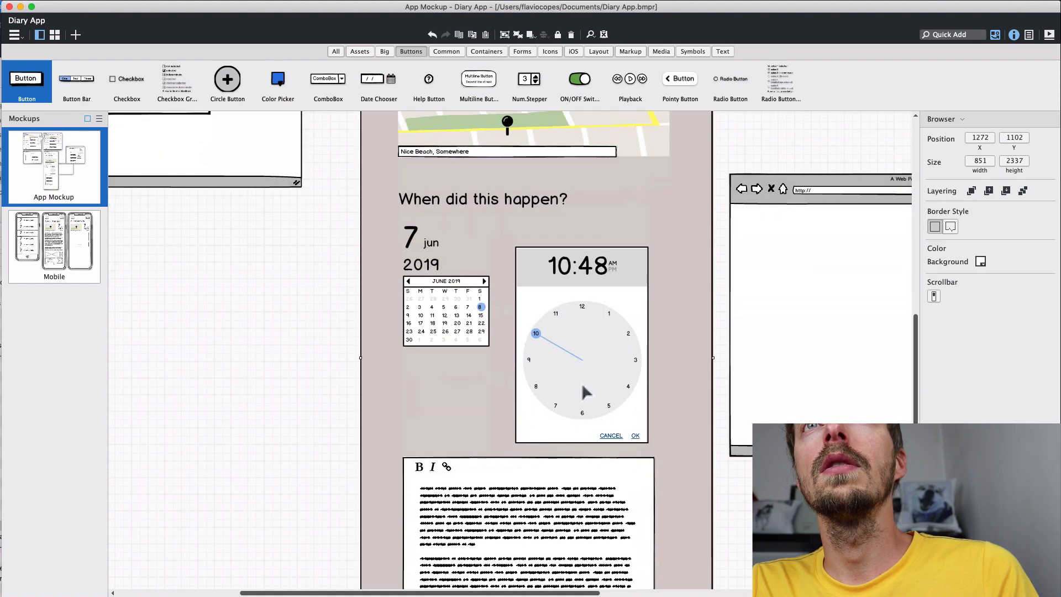
{"action": "scroll", "coordinate": [583, 391], "scroll_direction": "down", "scroll_amount": 3}
{"action": "left_click", "coordinate": [569, 327]}
{"action": "left_click", "coordinate": [825, 258]}
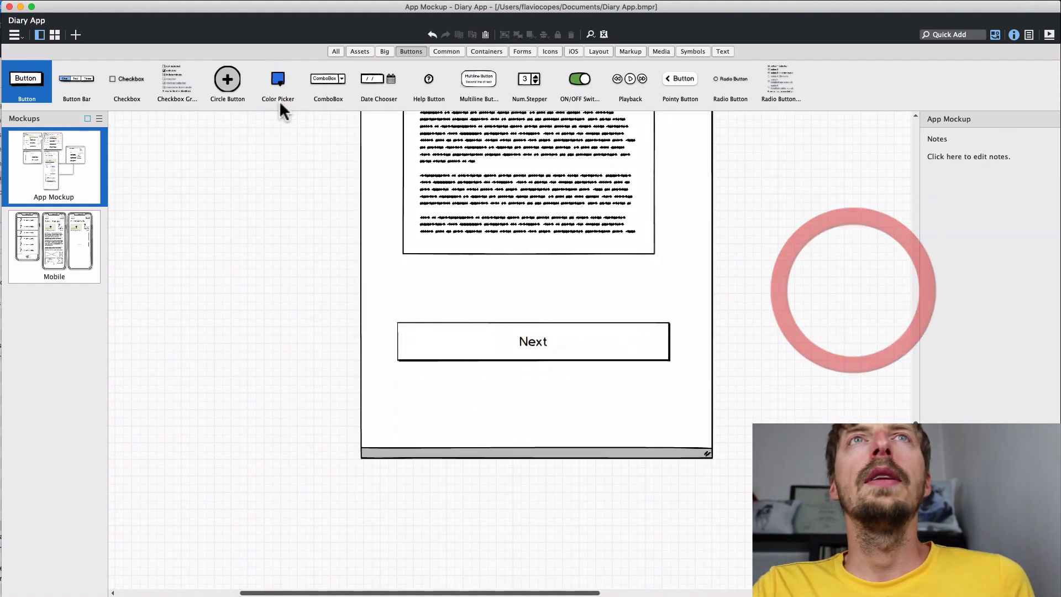
{"action": "scroll", "coordinate": [540, 213], "scroll_direction": "up", "scroll_amount": 5}
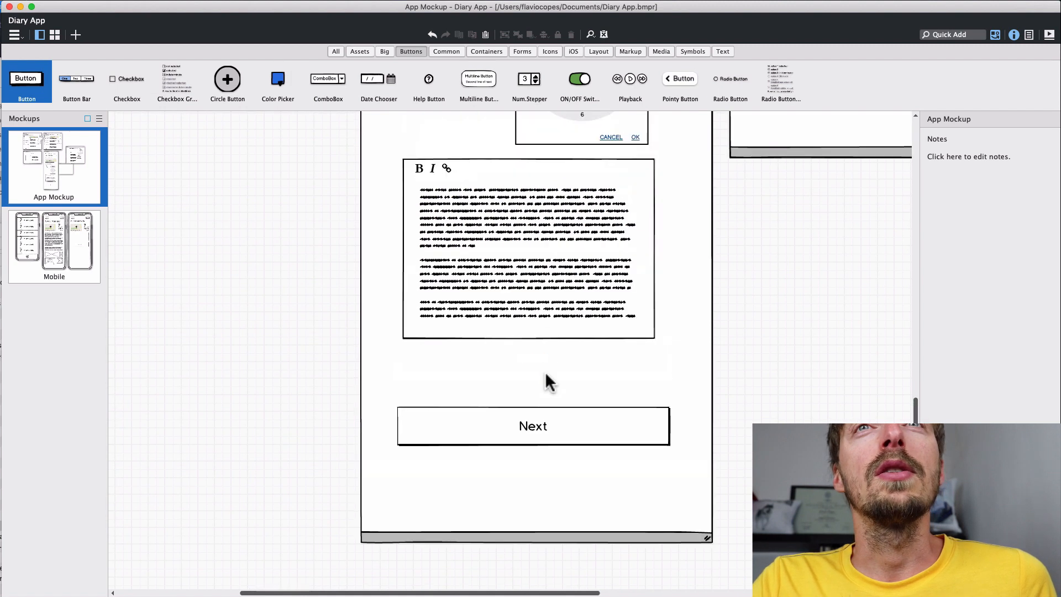
{"action": "left_click", "coordinate": [535, 428]}
{"action": "key", "text": "super+d"}
{"action": "left_click_drag", "start_coordinate": [533, 439], "coordinate": [537, 379]}
Change the duplicated button's label to "Drag and drop pictures here".
{"action": "double_click", "coordinate": [529, 365]}
{"action": "type", "text": "Dra"}
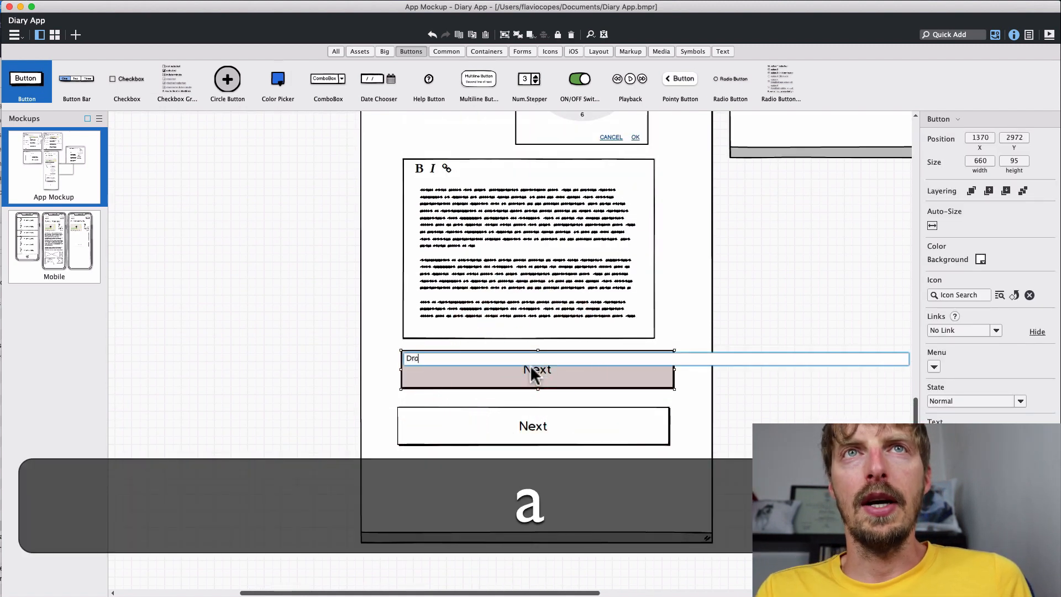
{"action": "type", "text": "g and drop picture"}
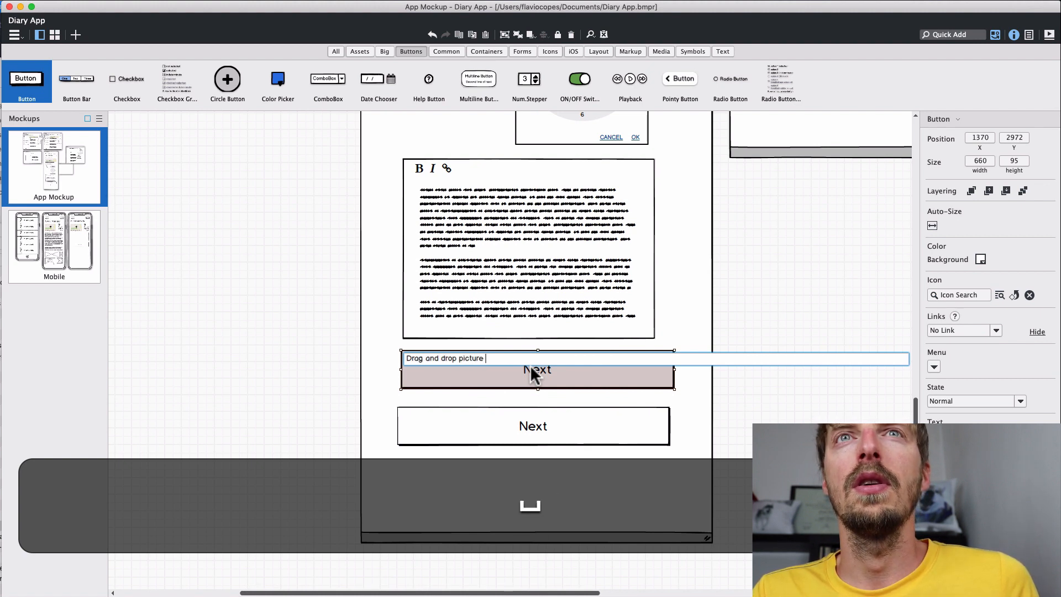
{"action": "key", "text": "BackSpace"}
{"action": "type", "text": "s h"}
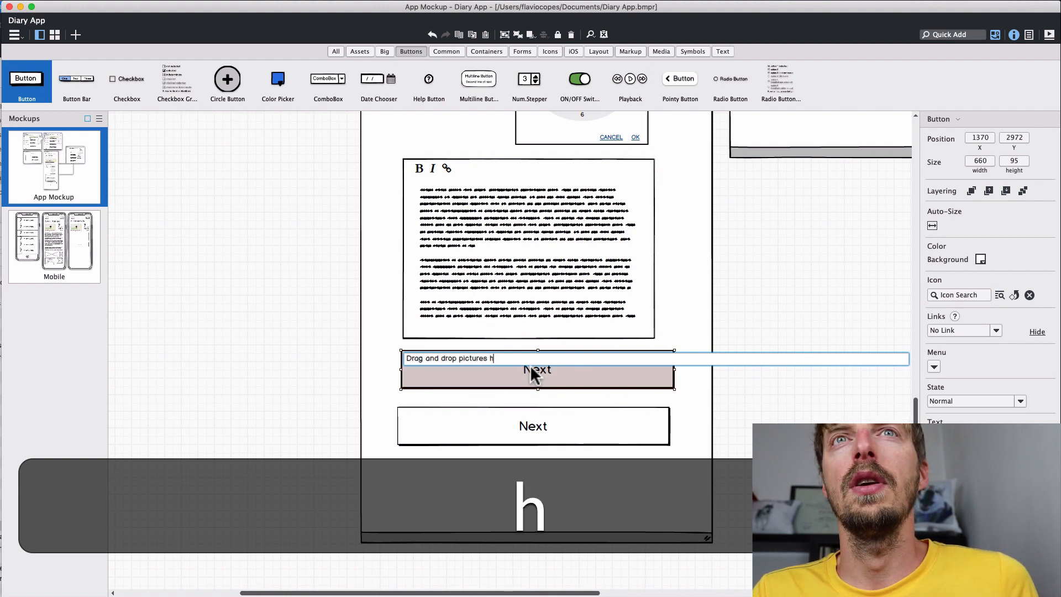
{"action": "type", "text": "ere"}
{"action": "key", "text": "Return"}
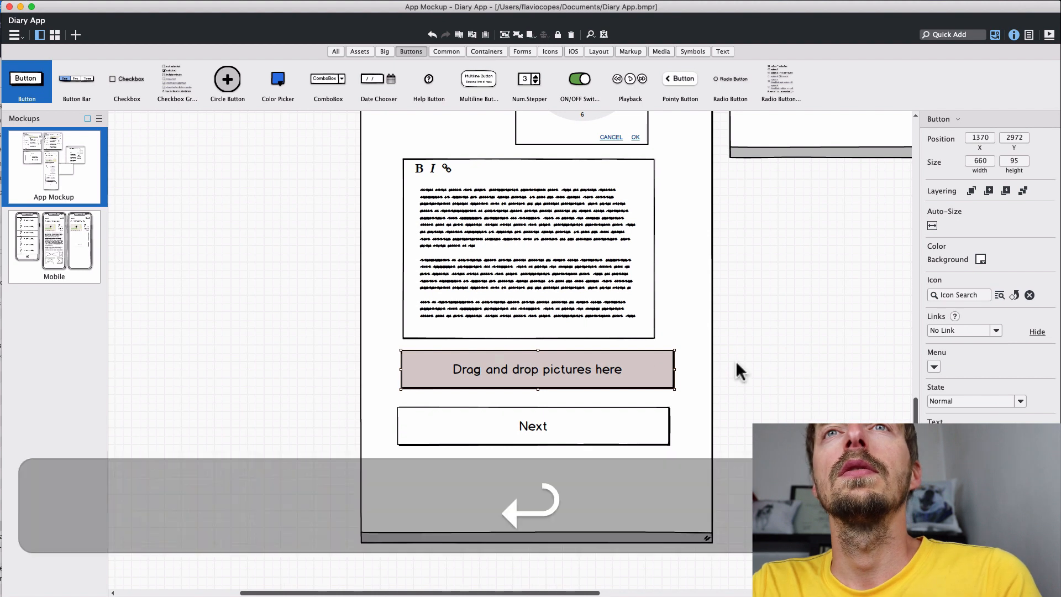
Change the label of the Next button at the end of the entry page to "Save the activity".
{"action": "left_click", "coordinate": [776, 362]}
{"action": "left_click", "coordinate": [621, 421]}
{"action": "double_click", "coordinate": [544, 425]}
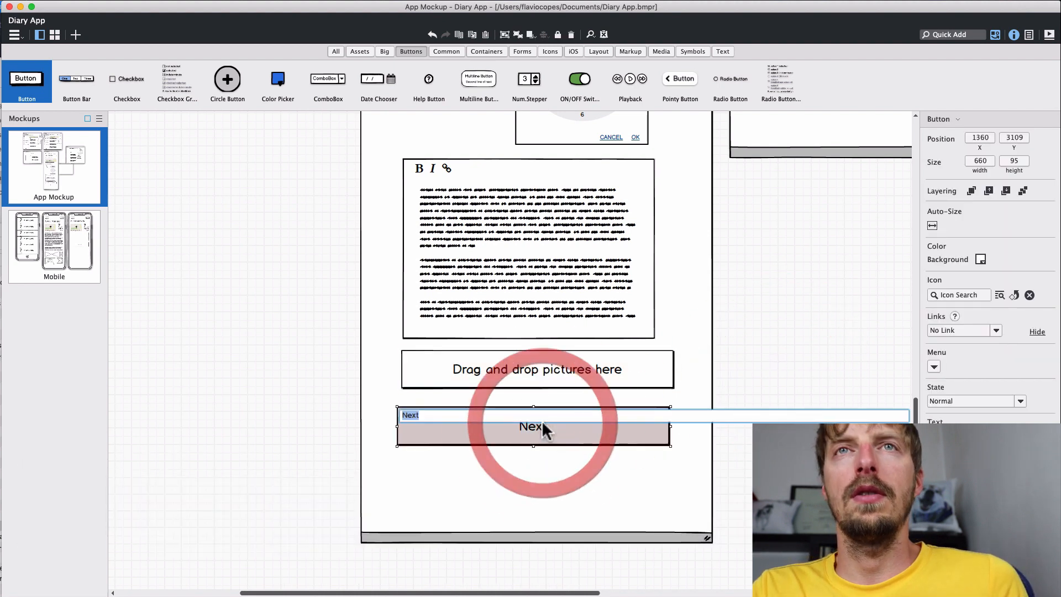
{"action": "type", "text": "Save the activity"}
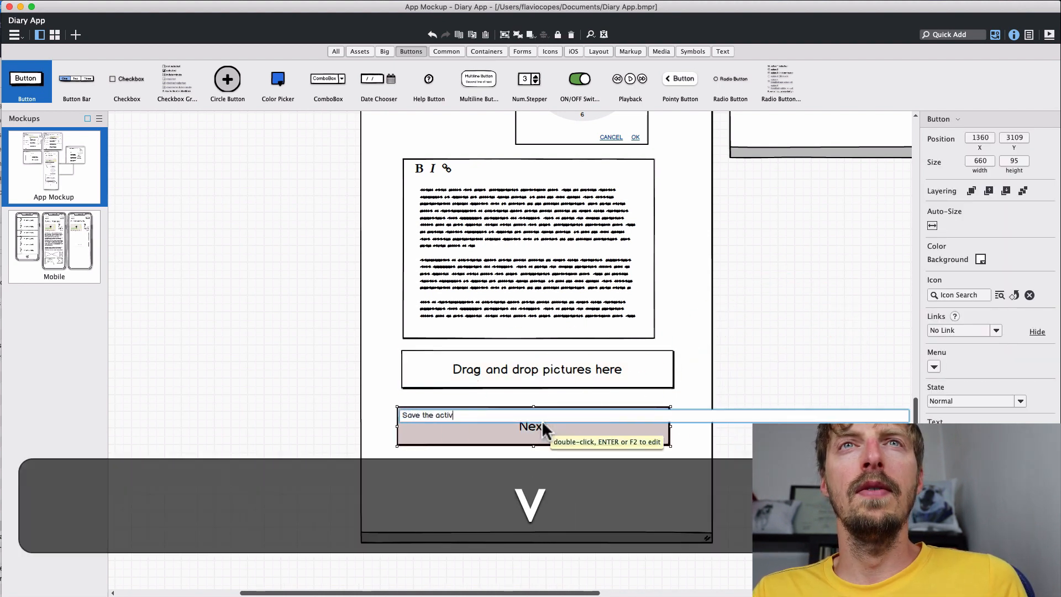
{"action": "key", "text": "Return"}
{"action": "key", "text": "Escape"}
Review the whole mockup, comparing the combined entry page with the Diary App start page and the activity pages.
{"action": "key", "text": "super+0"}
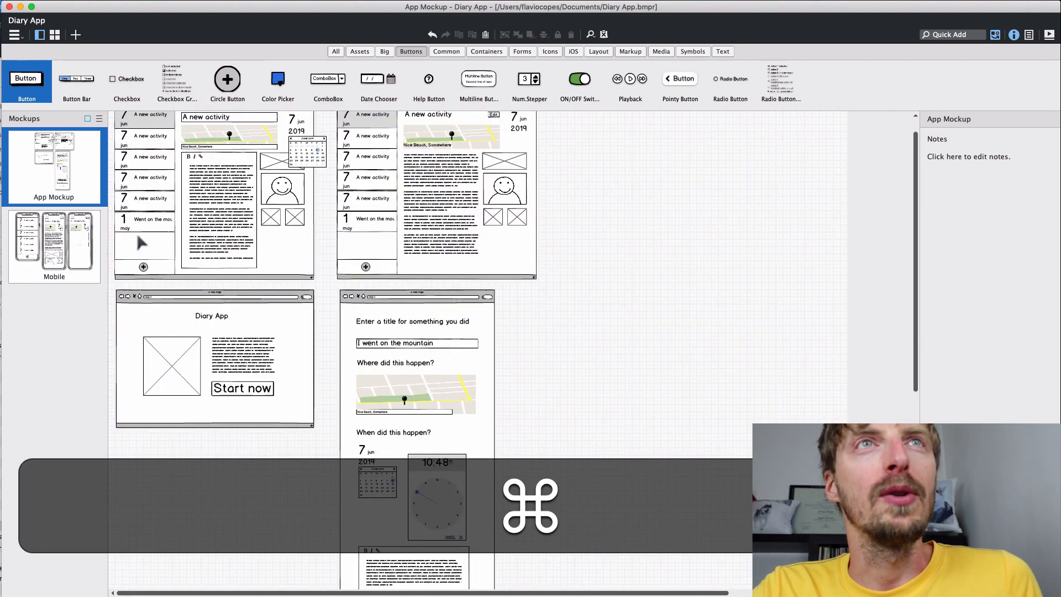
{"action": "key", "text": "super+1"}
{"action": "key", "text": "super+minus"}
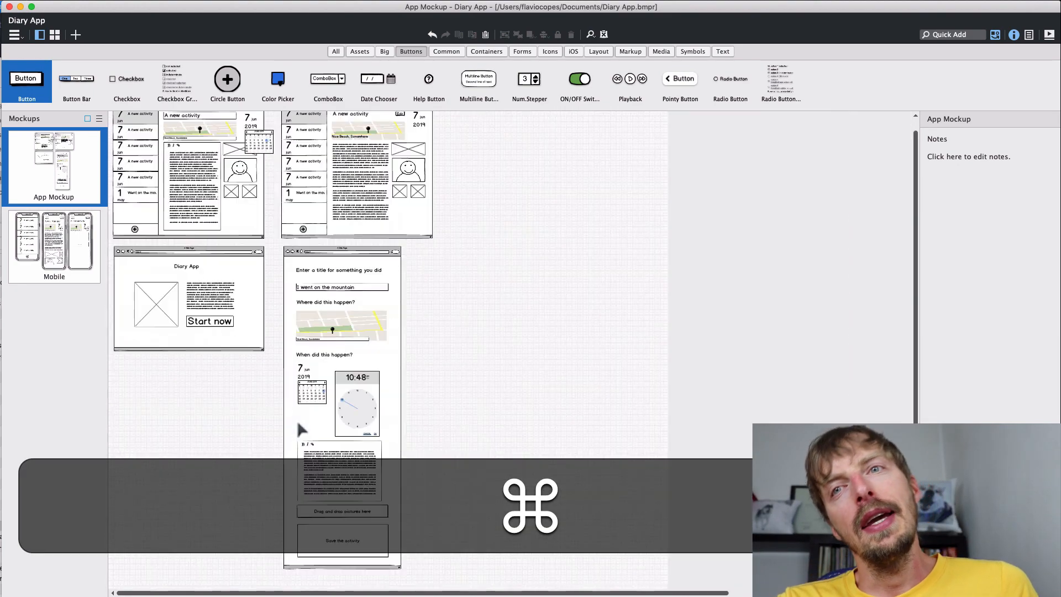
{"action": "key", "text": "super+minus"}
{"action": "key", "text": "super+0"}
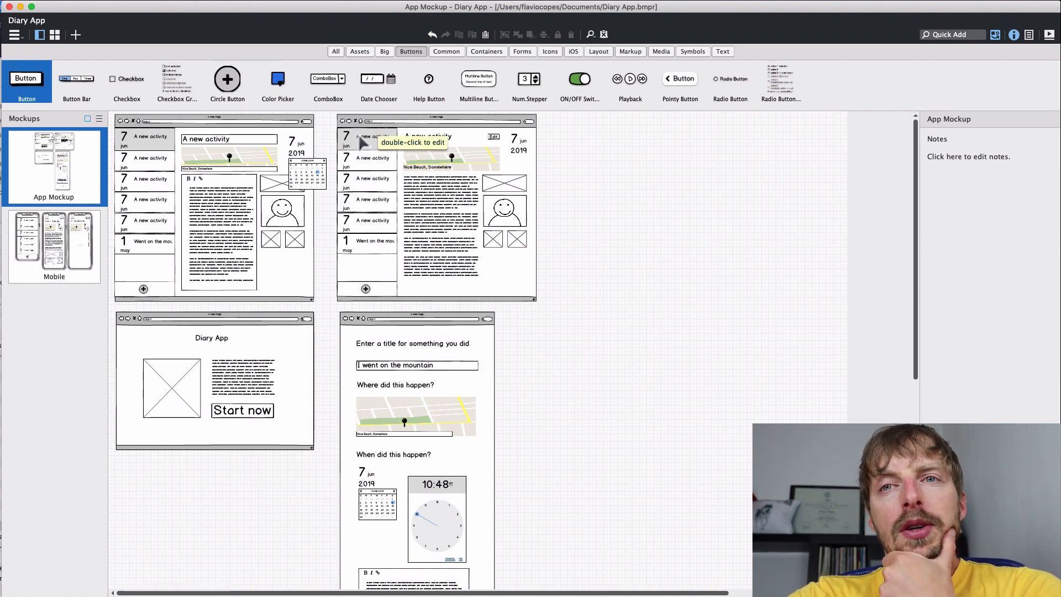
{"action": "scroll", "coordinate": [392, 272], "scroll_direction": "down", "scroll_amount": 5}
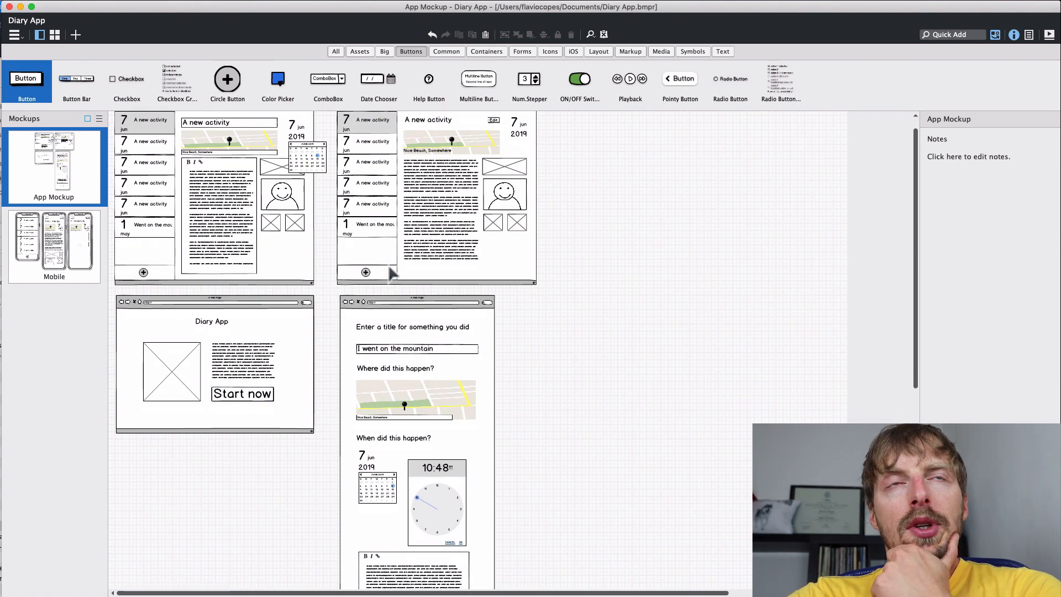
{"action": "scroll", "coordinate": [391, 272], "scroll_direction": "down", "scroll_amount": 4}
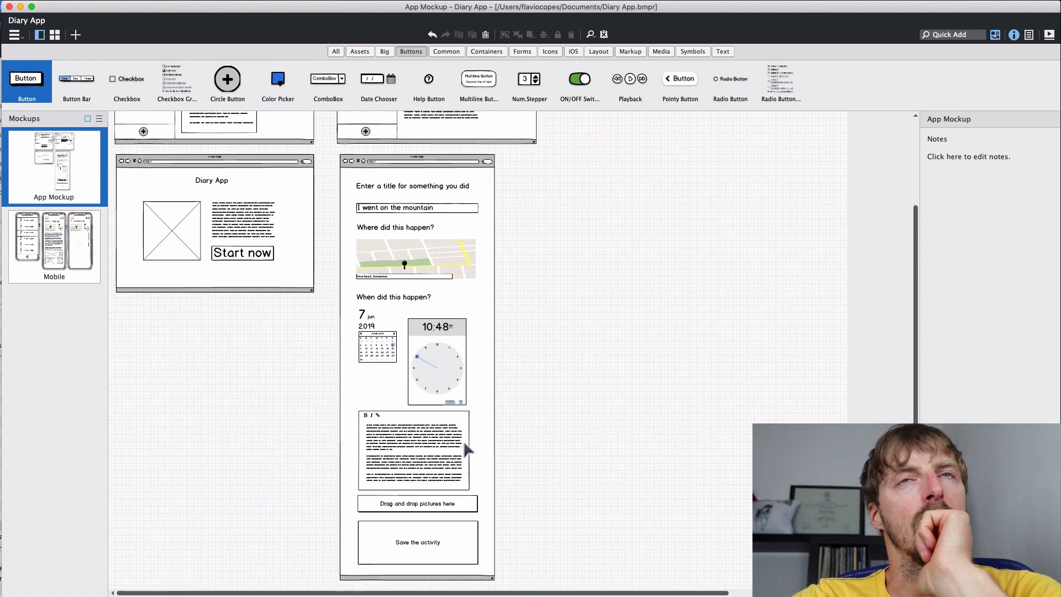
{"action": "scroll", "coordinate": [465, 447], "scroll_direction": "up", "scroll_amount": 5}
{"action": "scroll", "coordinate": [465, 447], "scroll_direction": "down", "scroll_amount": 5}
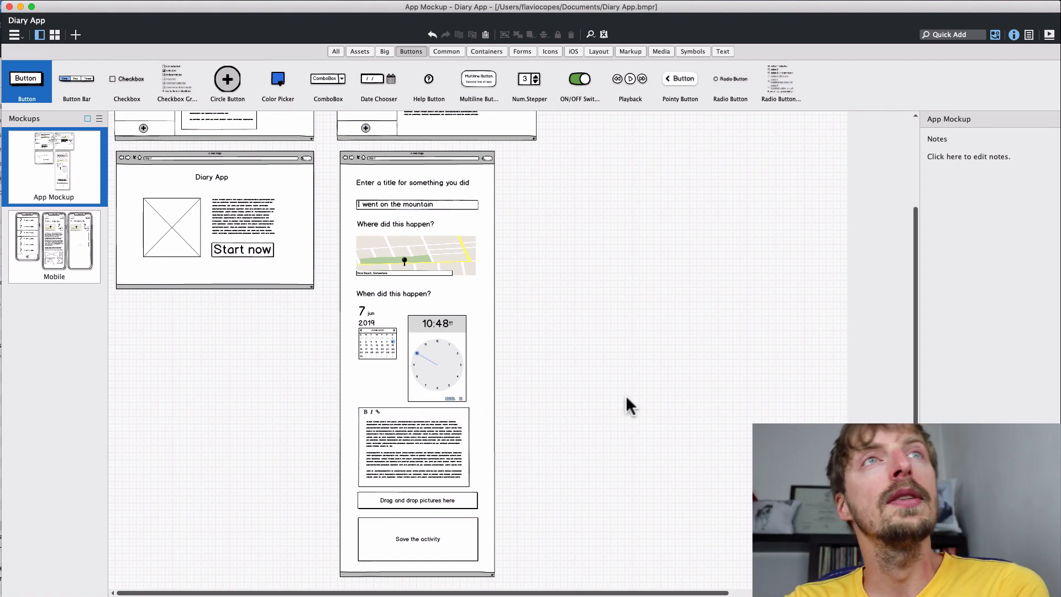
{"action": "scroll", "coordinate": [625, 396], "scroll_direction": "up", "scroll_amount": 5}
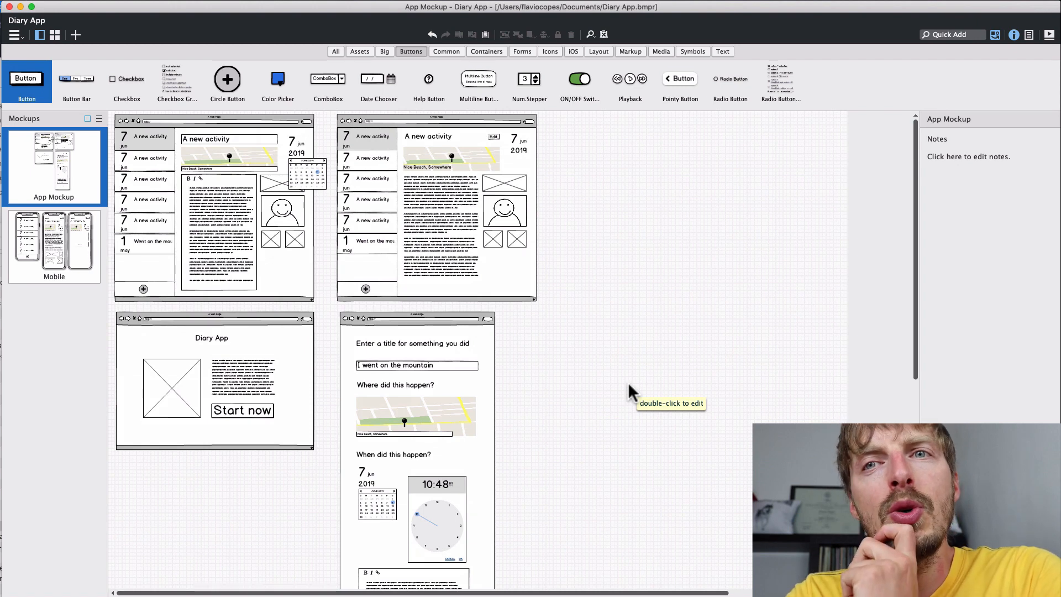
{"action": "scroll", "coordinate": [589, 398], "scroll_direction": "down", "scroll_amount": 6}
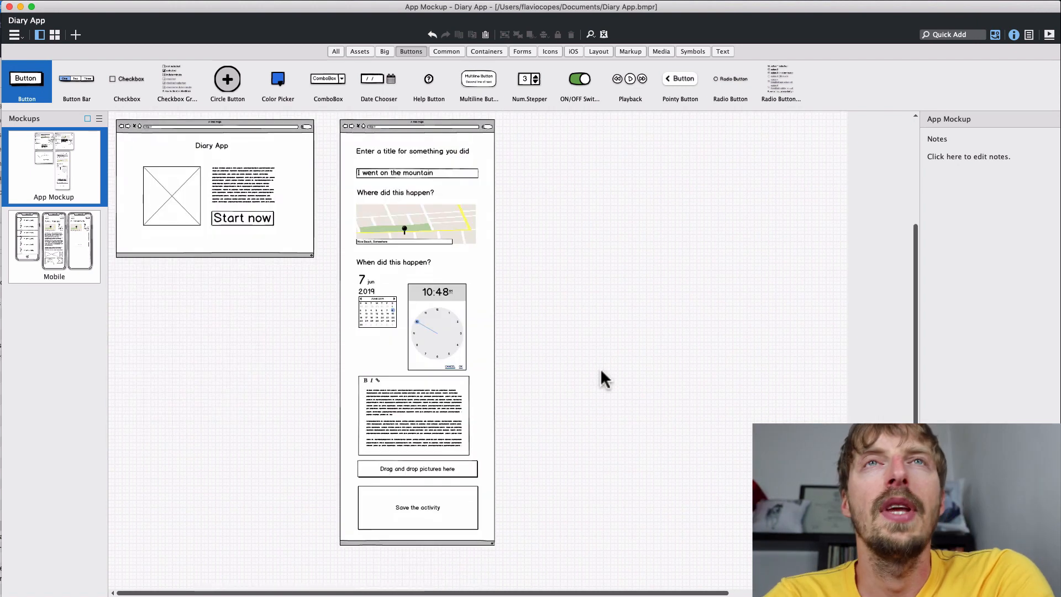